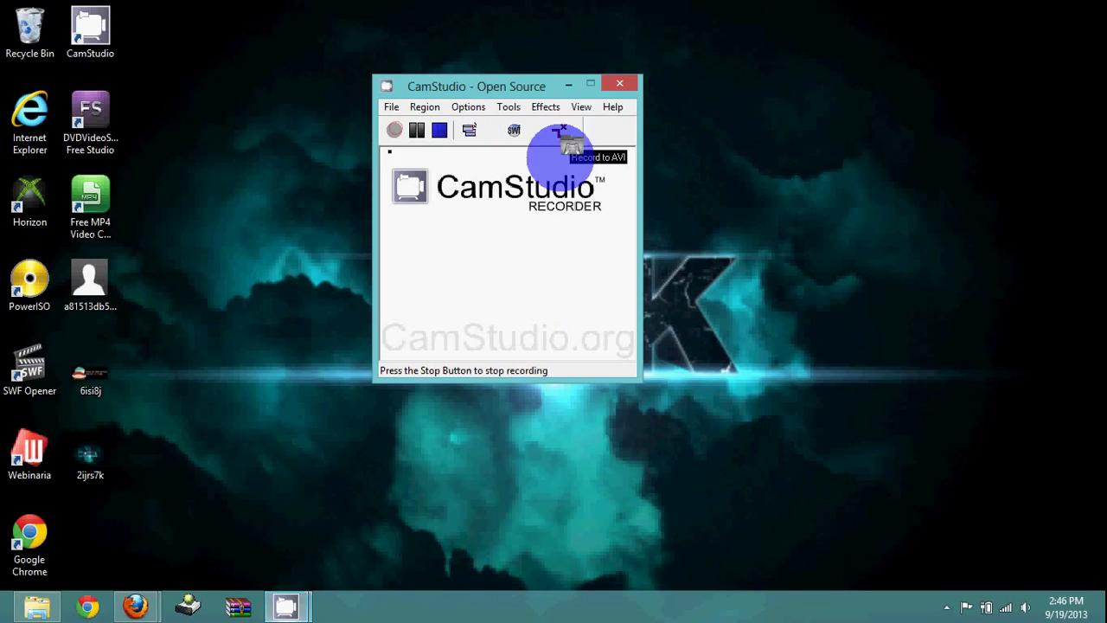
Minimize the screen recorder and open the BurnAware Free folder on Local Disk (D:)
click(571, 85)
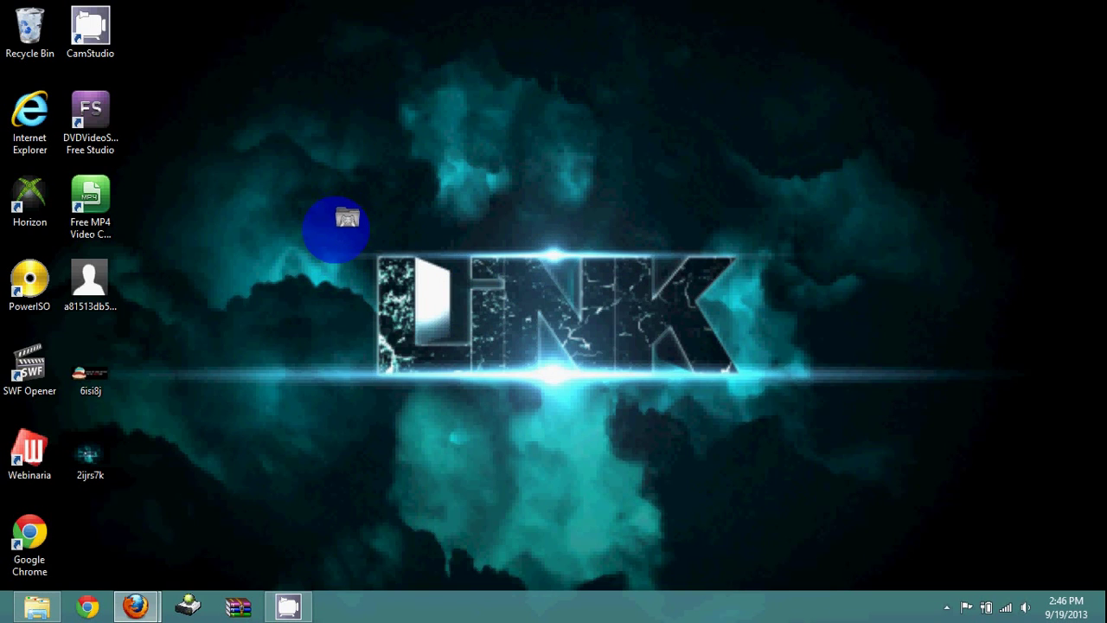
drag(326, 232, 791, 407)
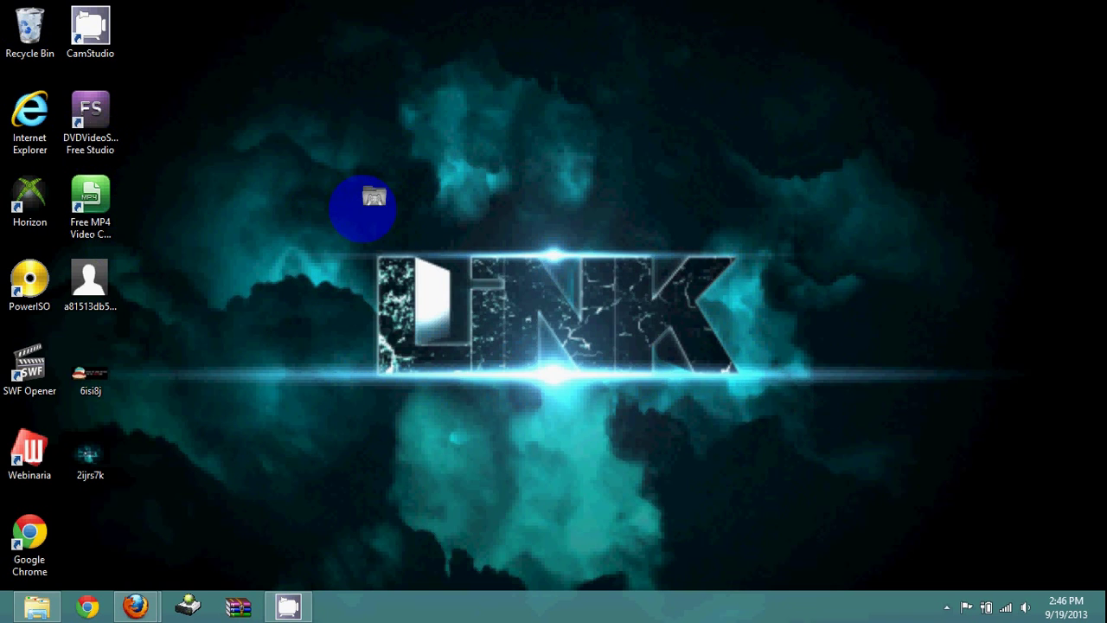
click(54, 604)
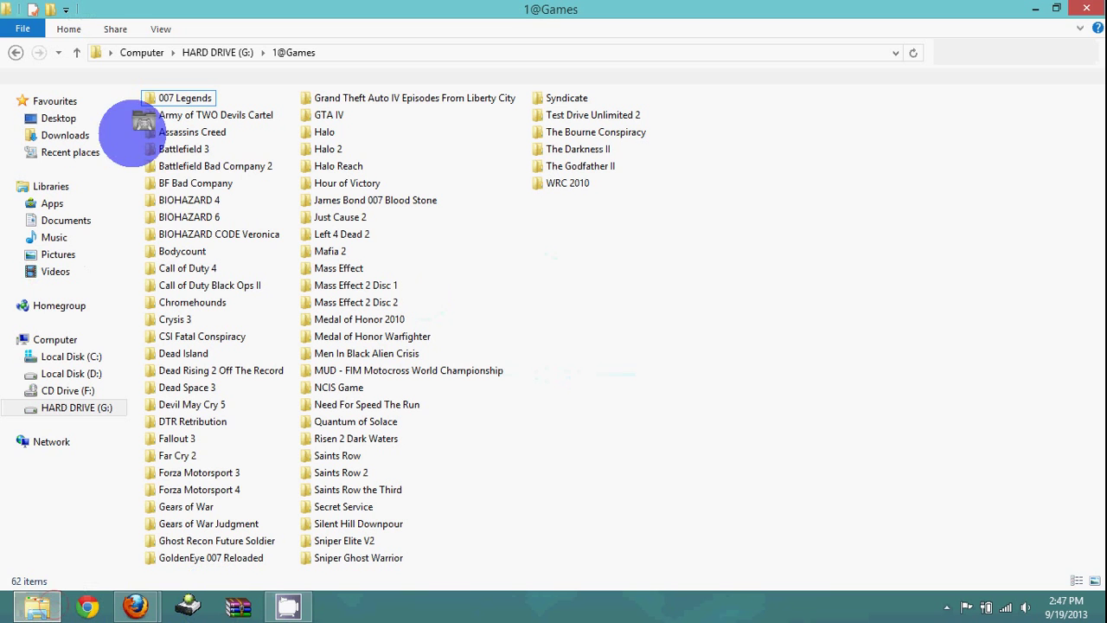
click(68, 372)
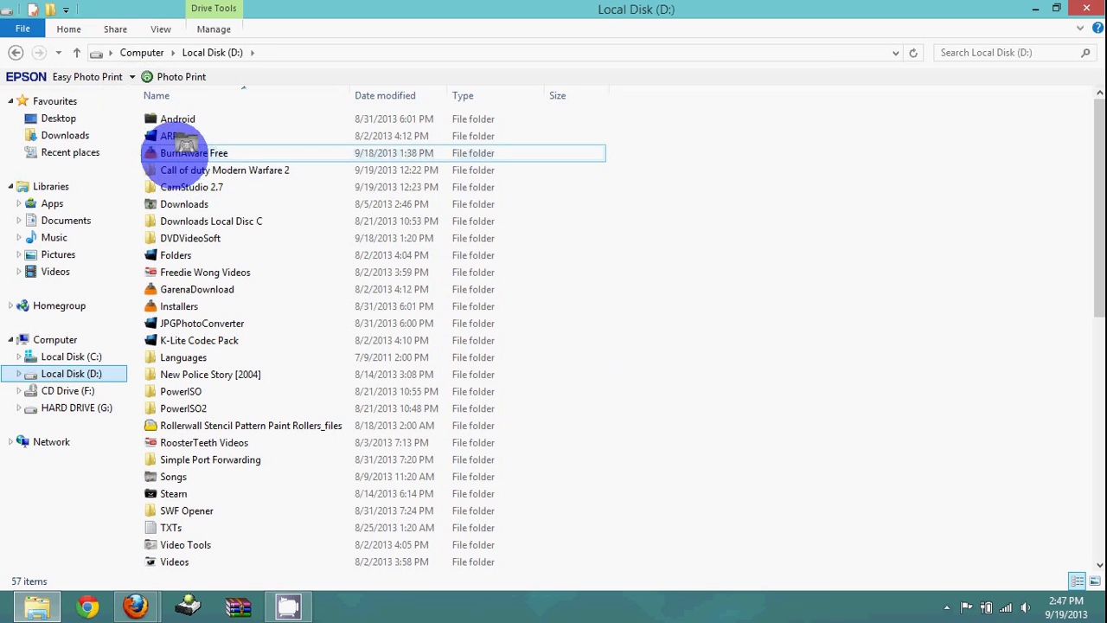
click(198, 148)
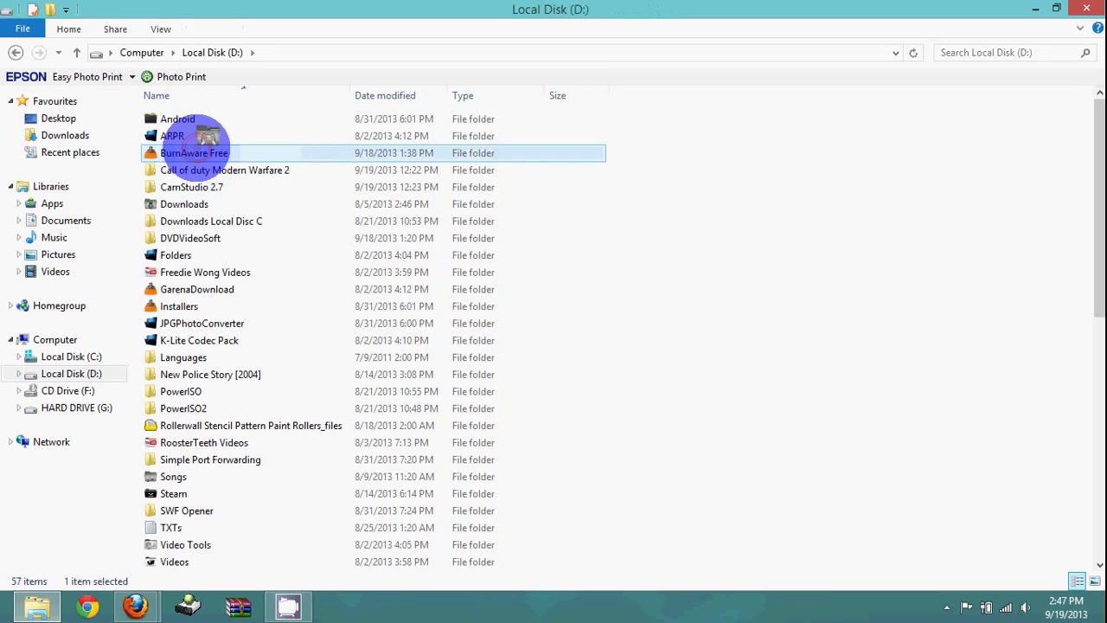
double_click(197, 149)
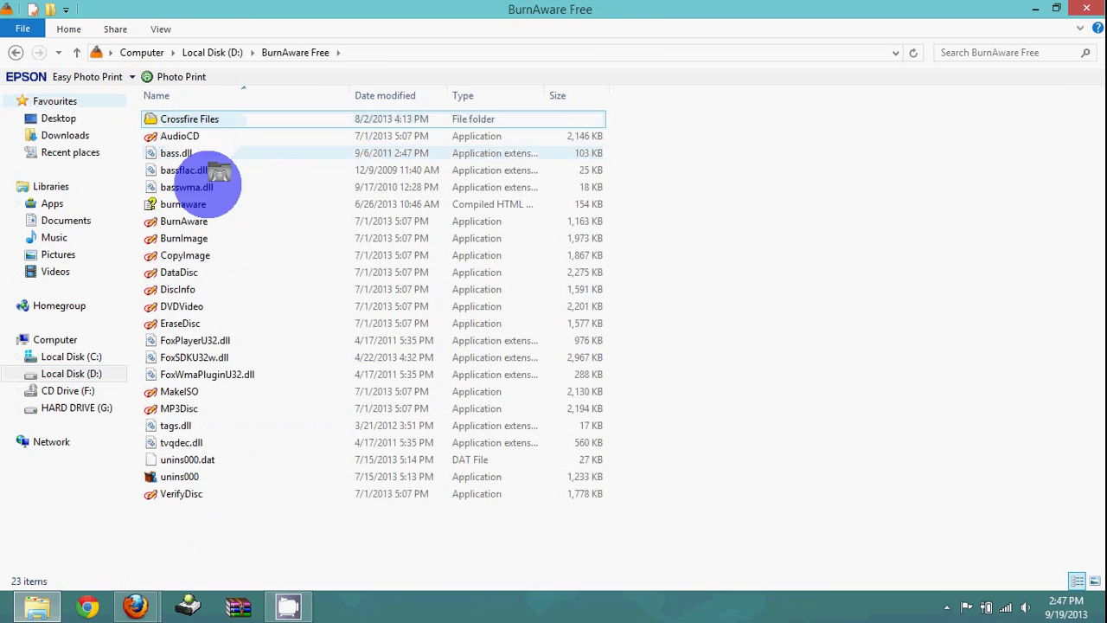
Look through the application files in the BurnAware Free folder to find the ISO-making tool
click(210, 139)
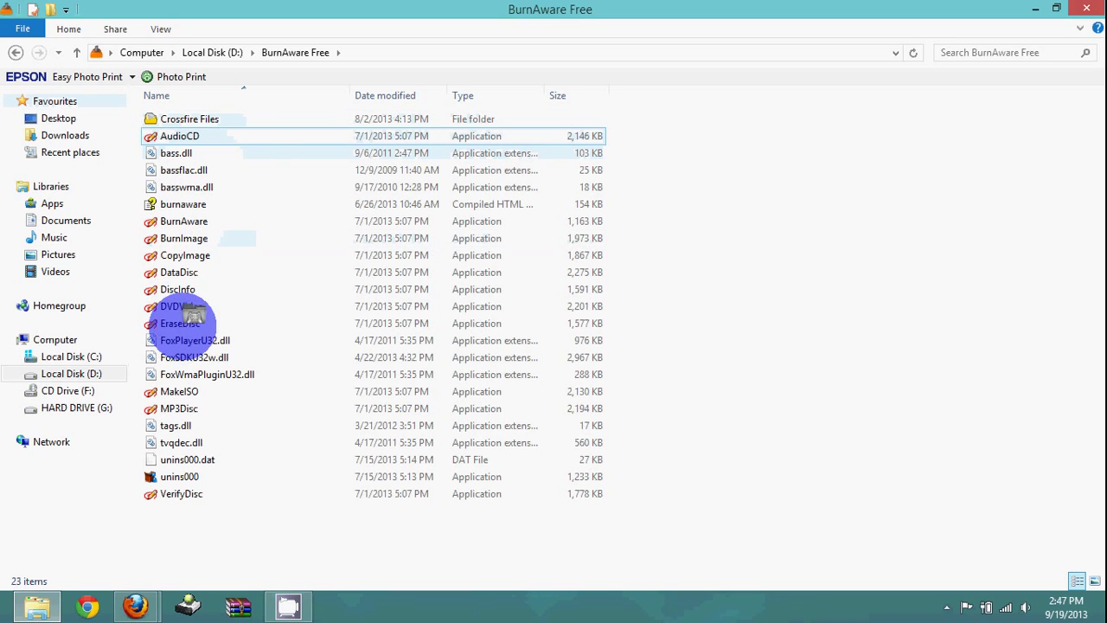
click(199, 255)
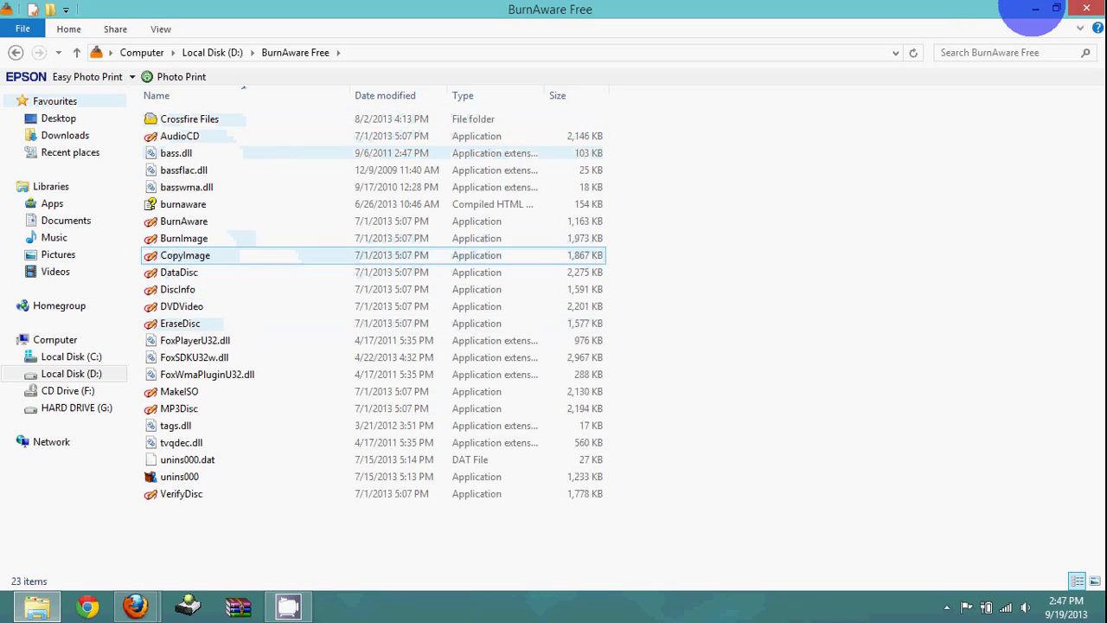
click(311, 205)
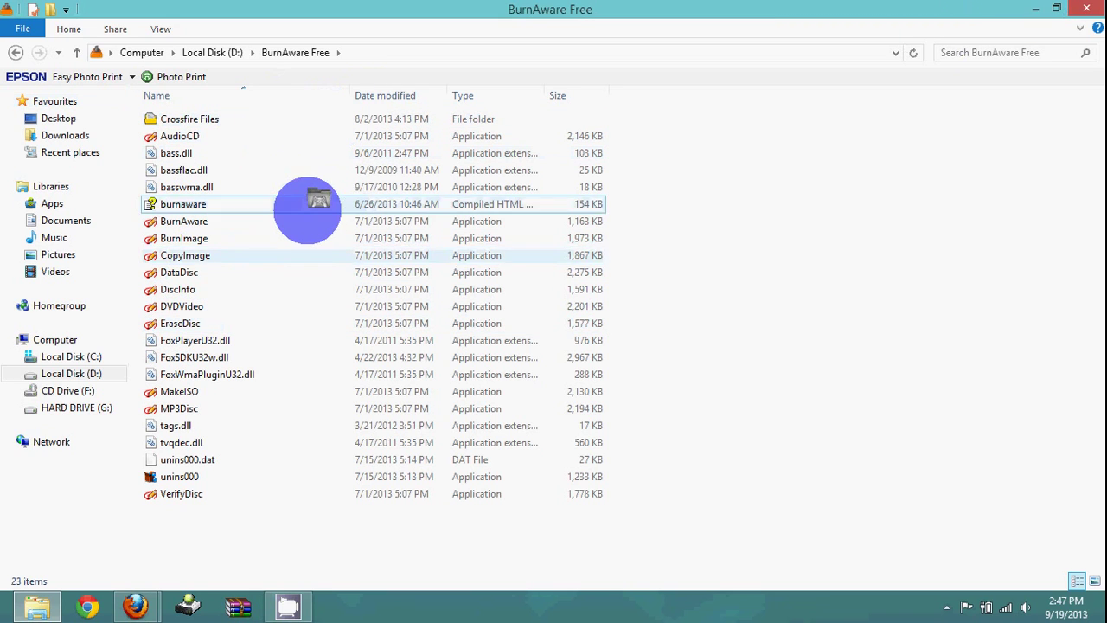
click(246, 235)
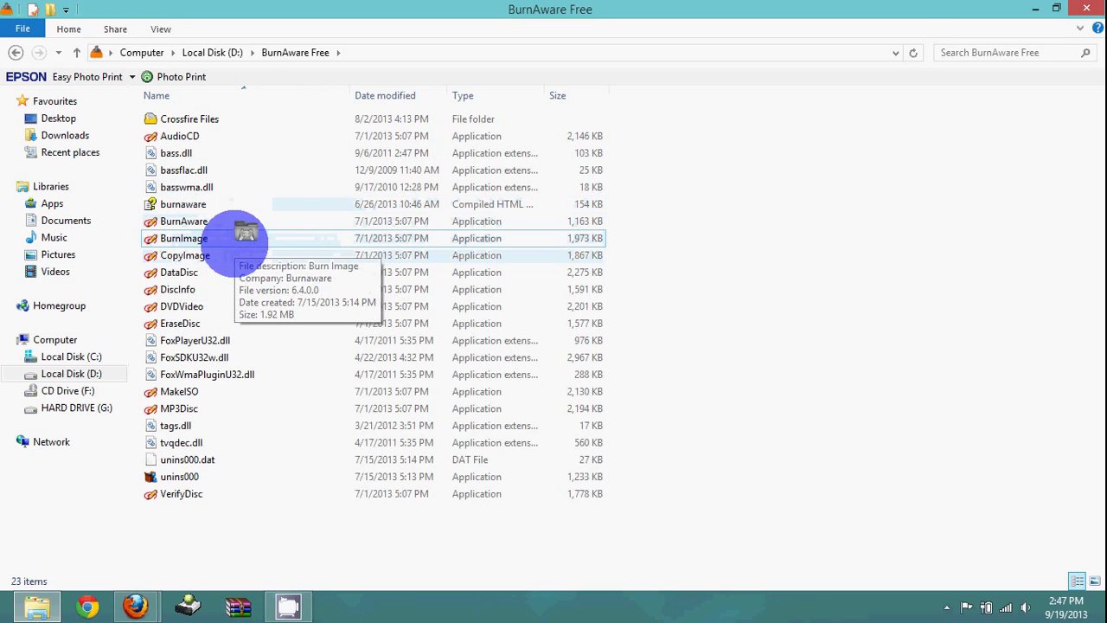
click(224, 218)
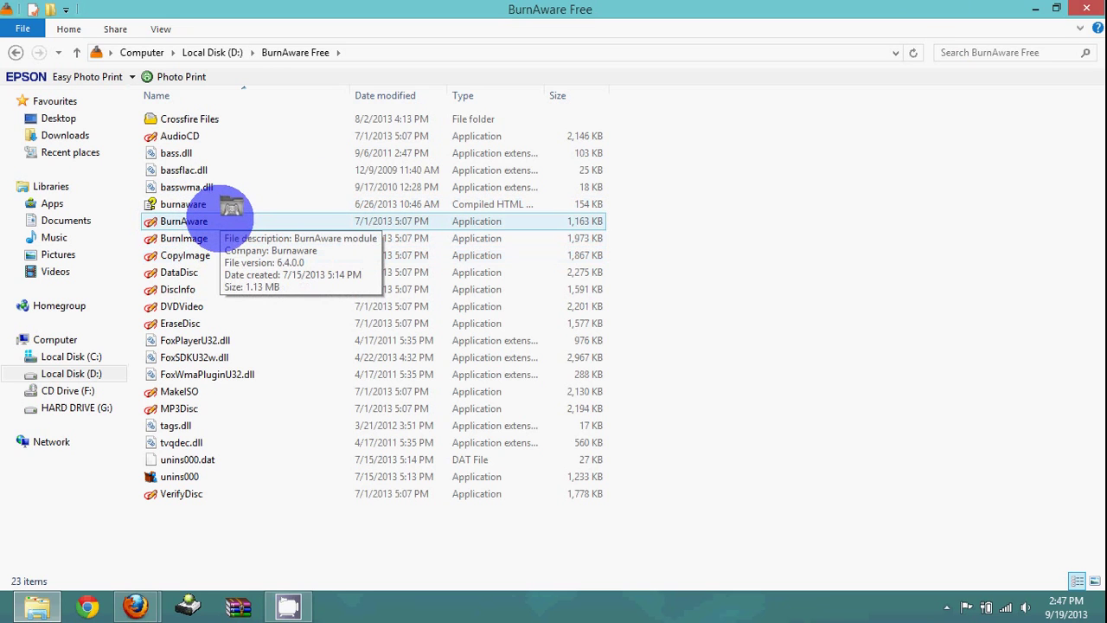
click(235, 232)
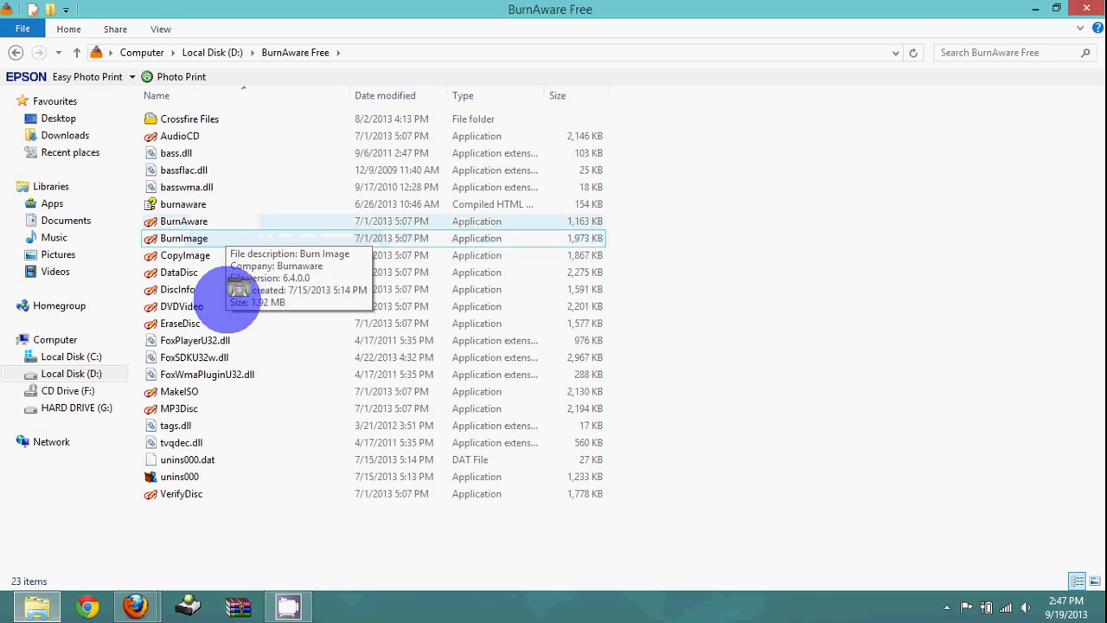
click(227, 318)
click(216, 304)
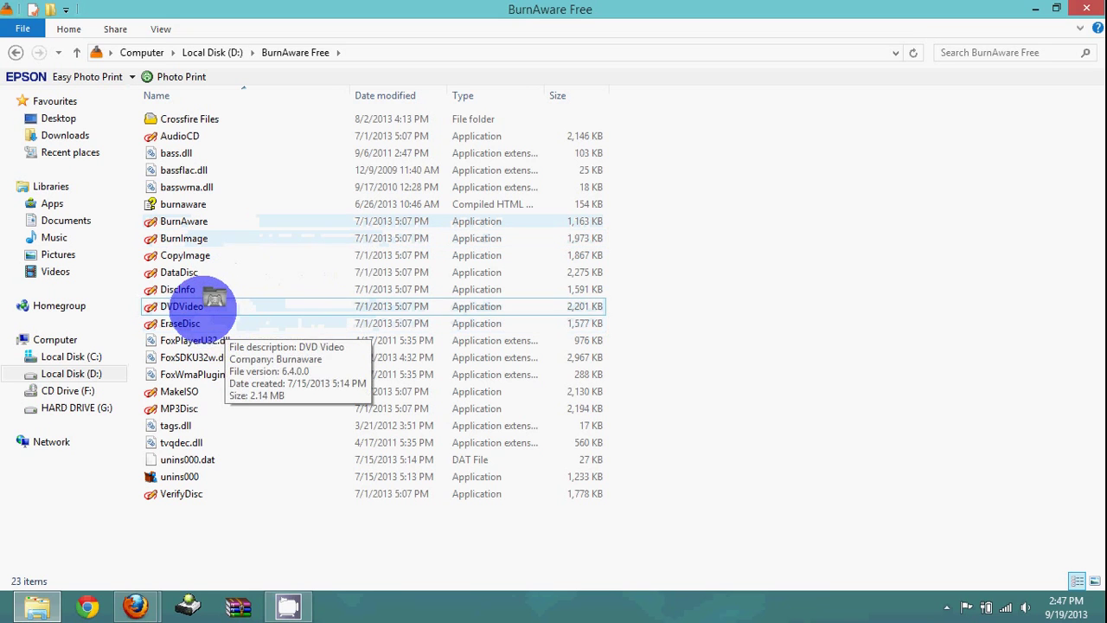
click(208, 269)
click(221, 337)
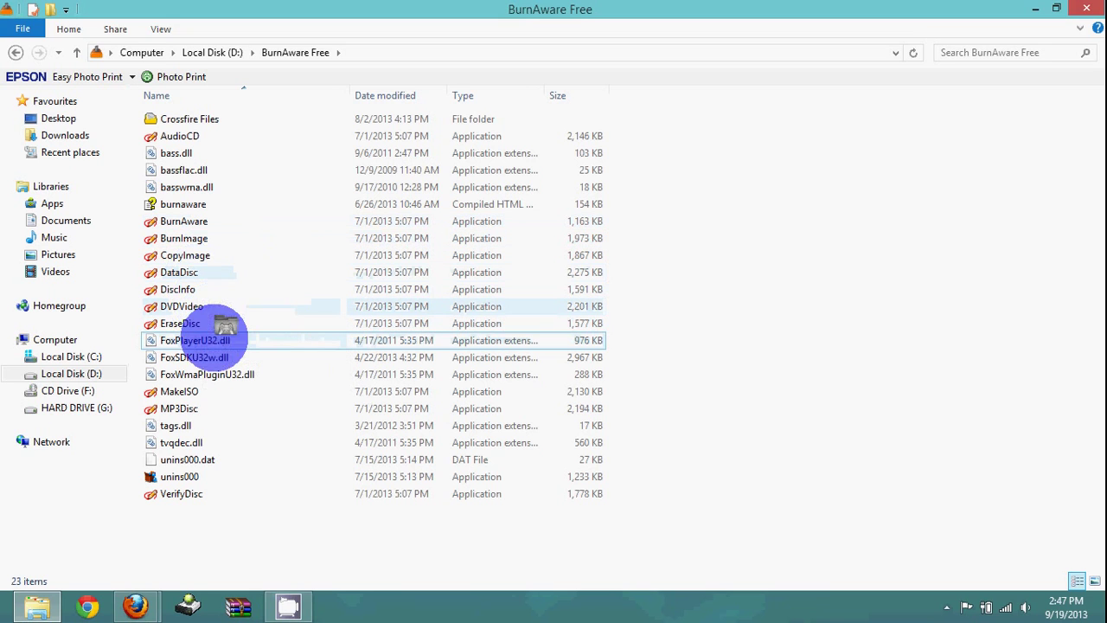
Launch MakeISO and start a new image with the ISO 9660 file system
click(169, 391)
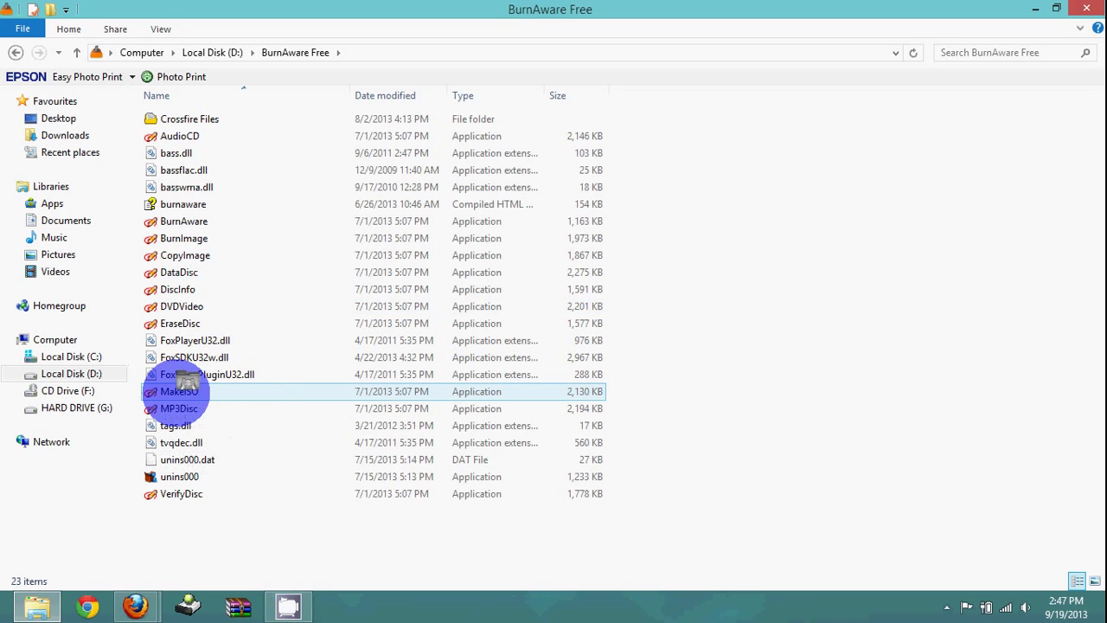
click(179, 391)
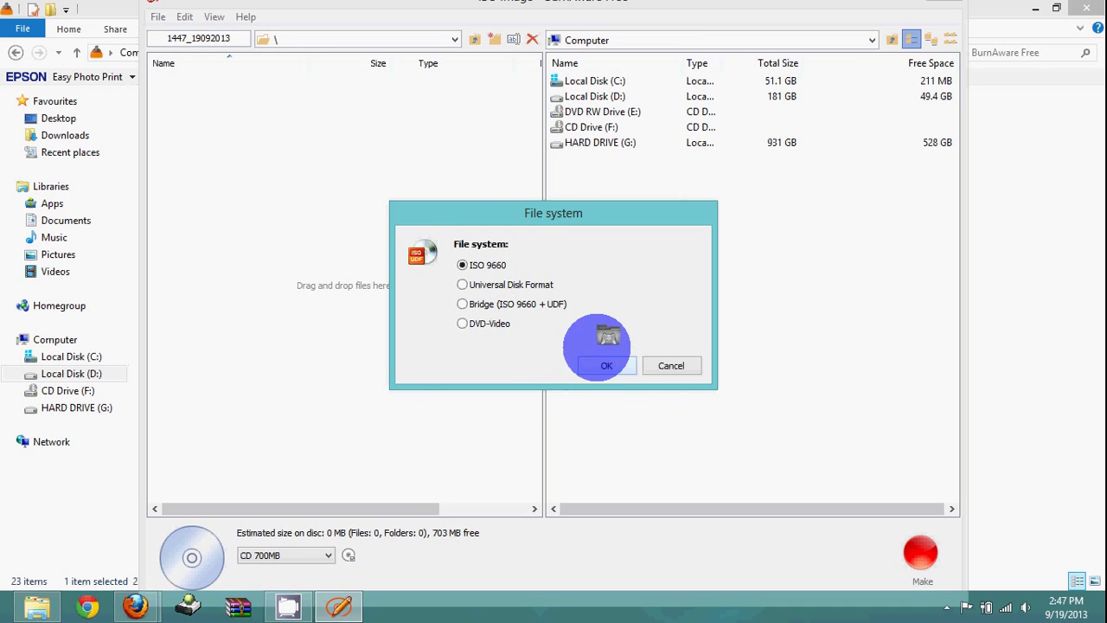
click(593, 364)
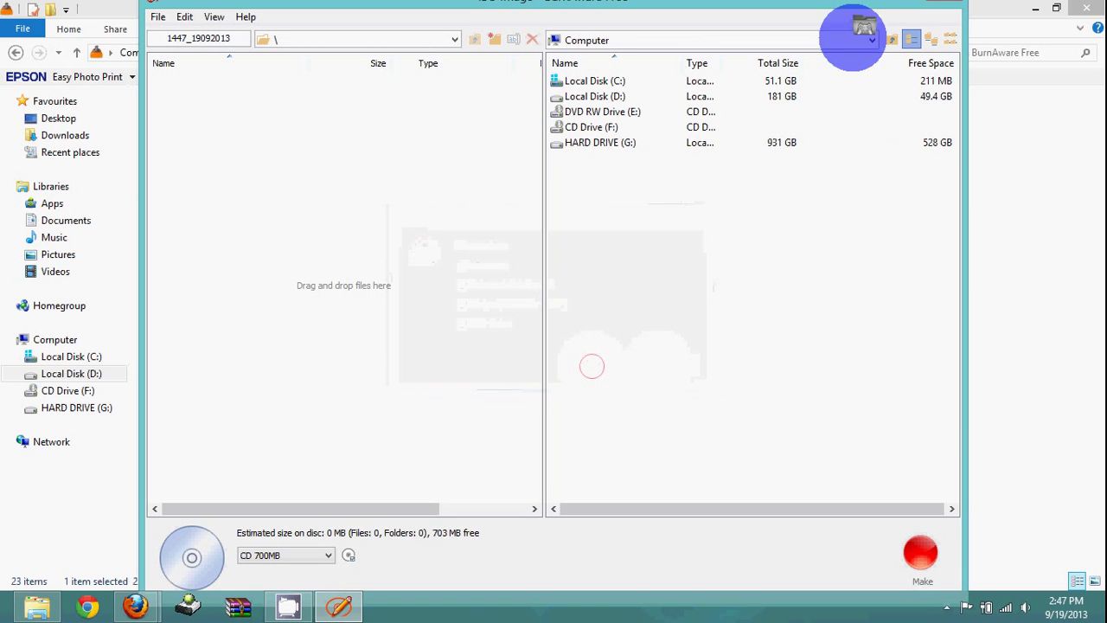
Minimize the ISO image window and clear the BurnAware Free folder window off the desktop
click(336, 606)
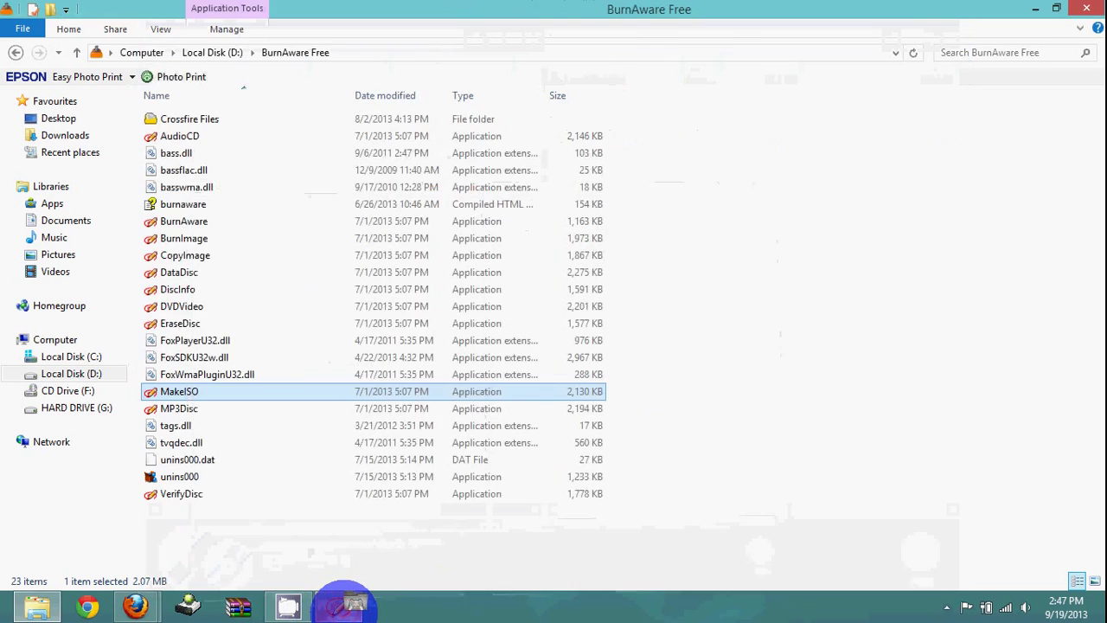
click(1035, 8)
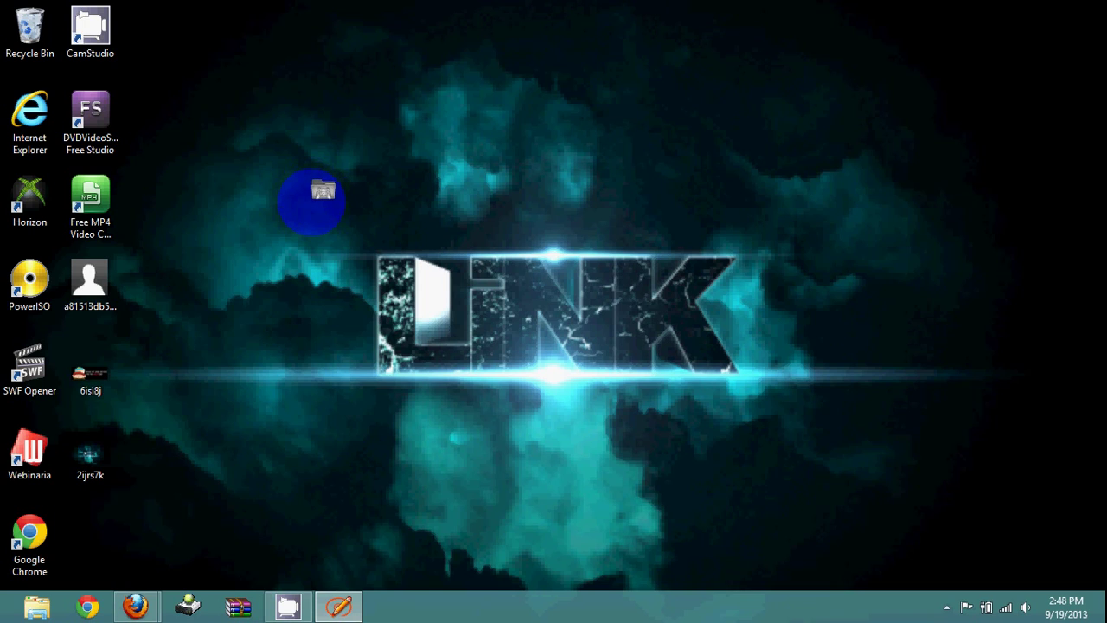
drag(312, 201, 800, 428)
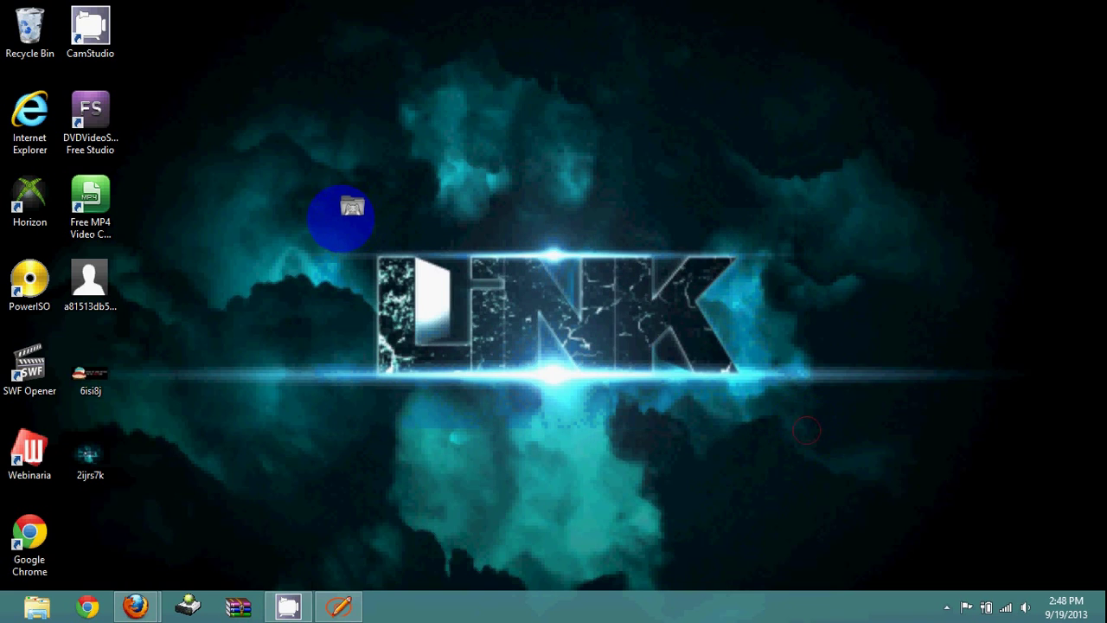
drag(307, 208, 832, 394)
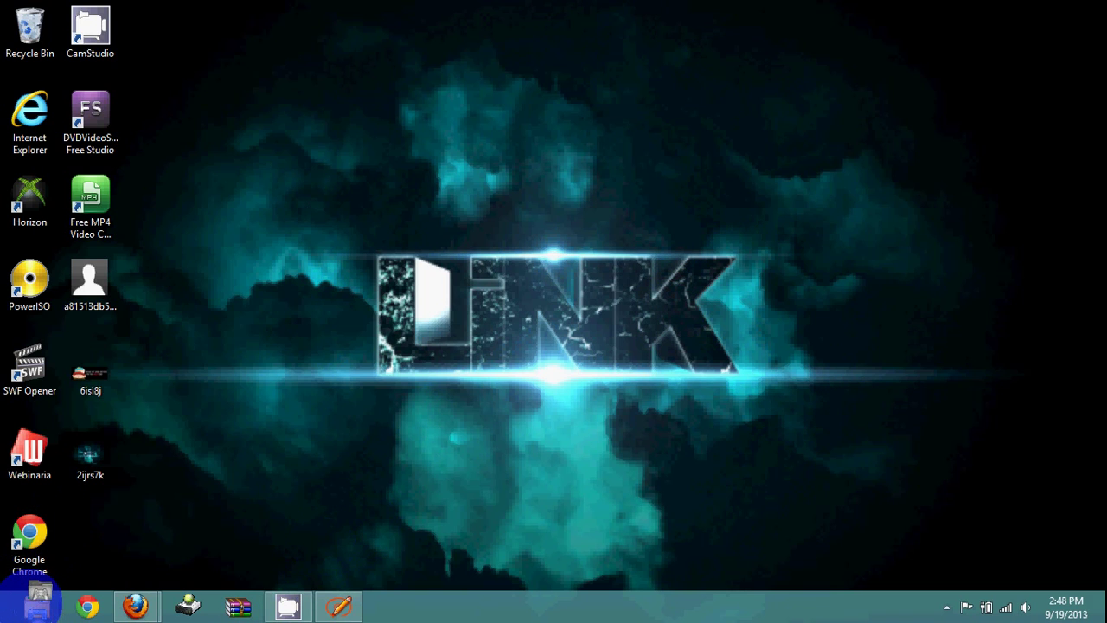
Look at the game folders inside 1@Games on HARD DRIVE (G:), and put the file browser away
click(39, 604)
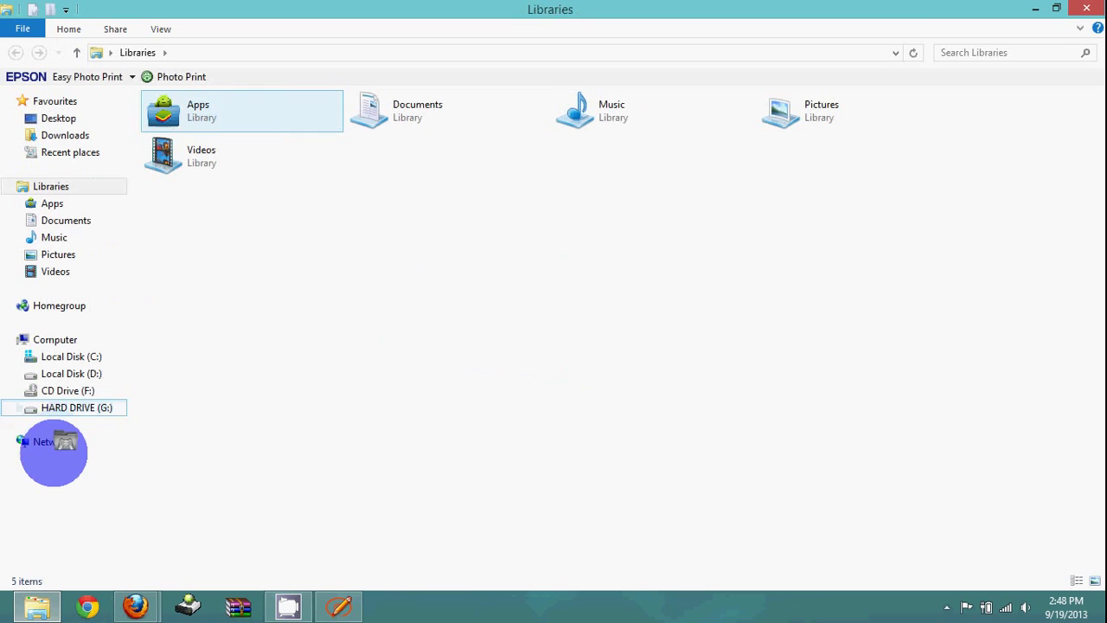
click(69, 407)
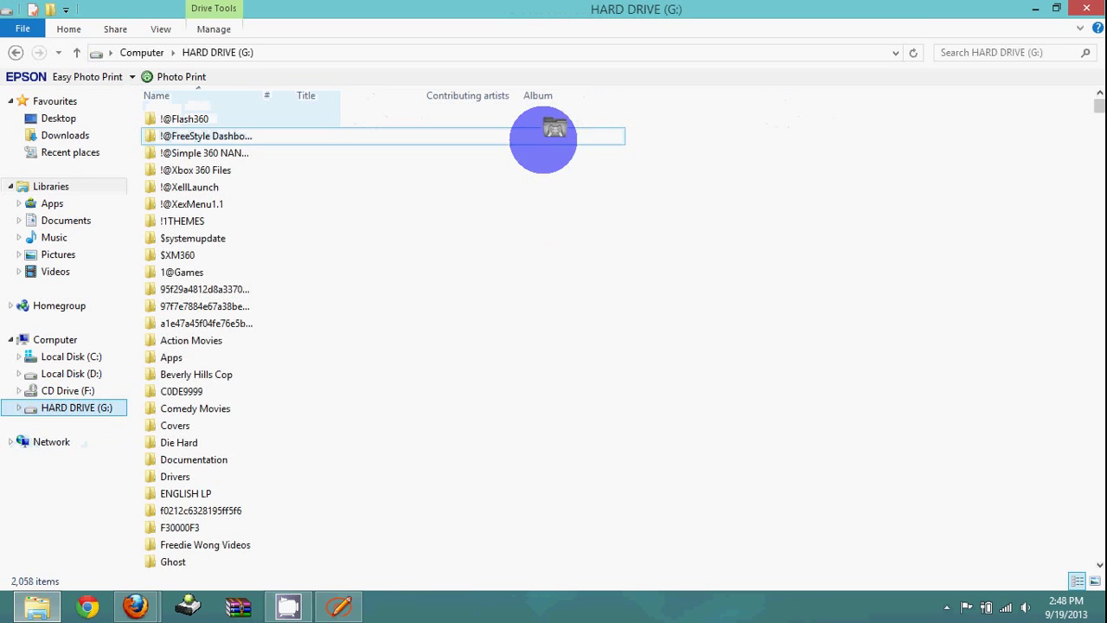
drag(275, 141, 191, 272)
double_click(192, 272)
drag(274, 243, 182, 86)
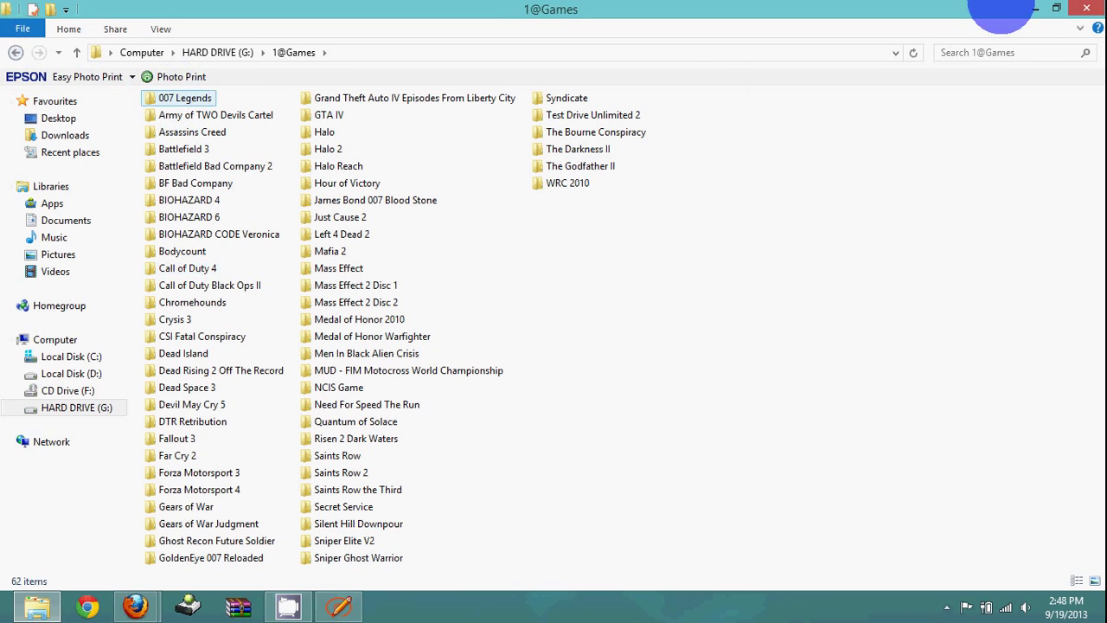
click(1036, 9)
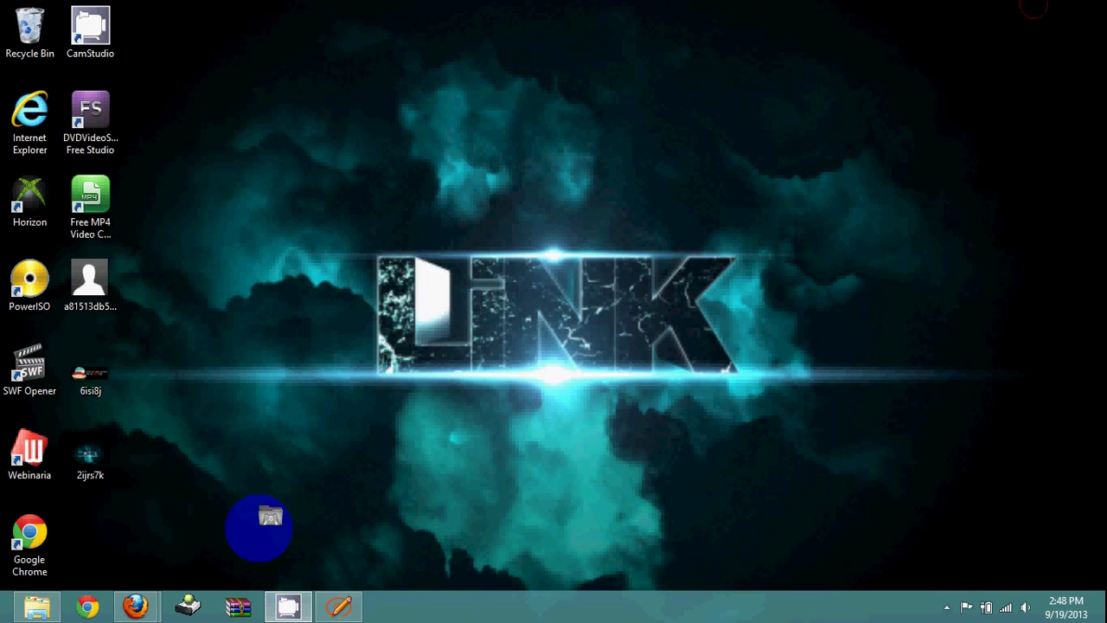
Return to the ISO image window and add all contents of G:\1@Games\007 Legends to the image
click(346, 604)
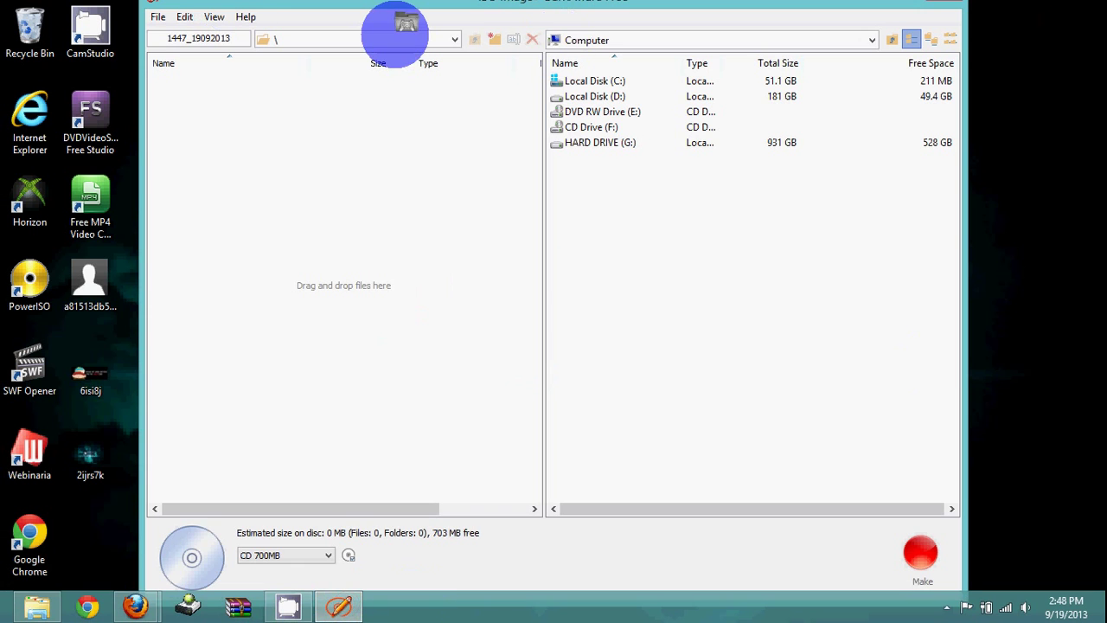
drag(748, 32, 639, 83)
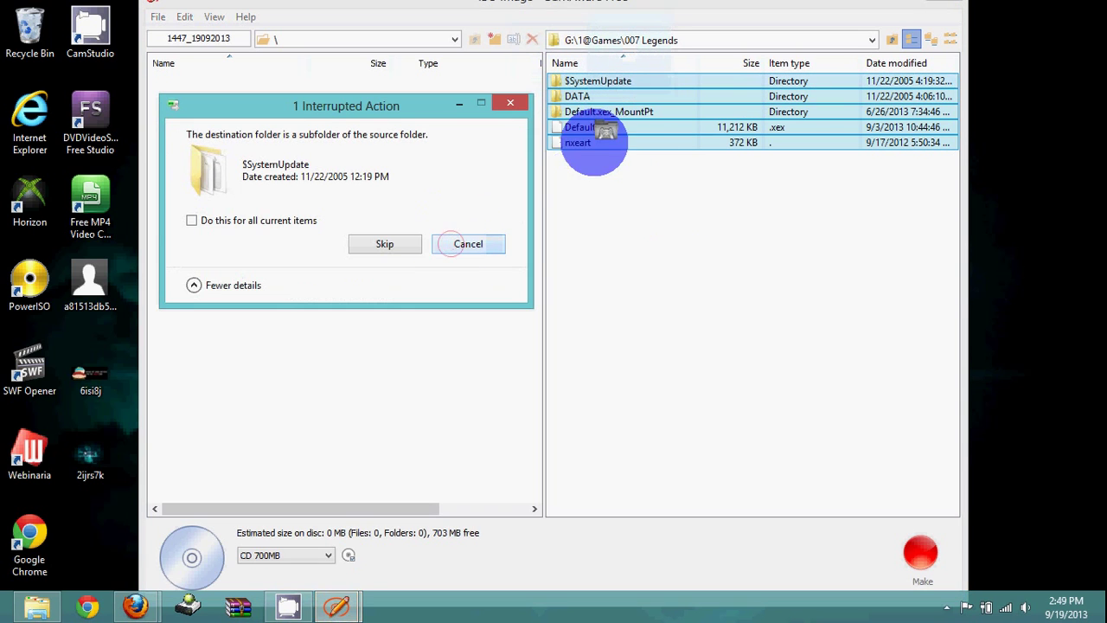
click(484, 243)
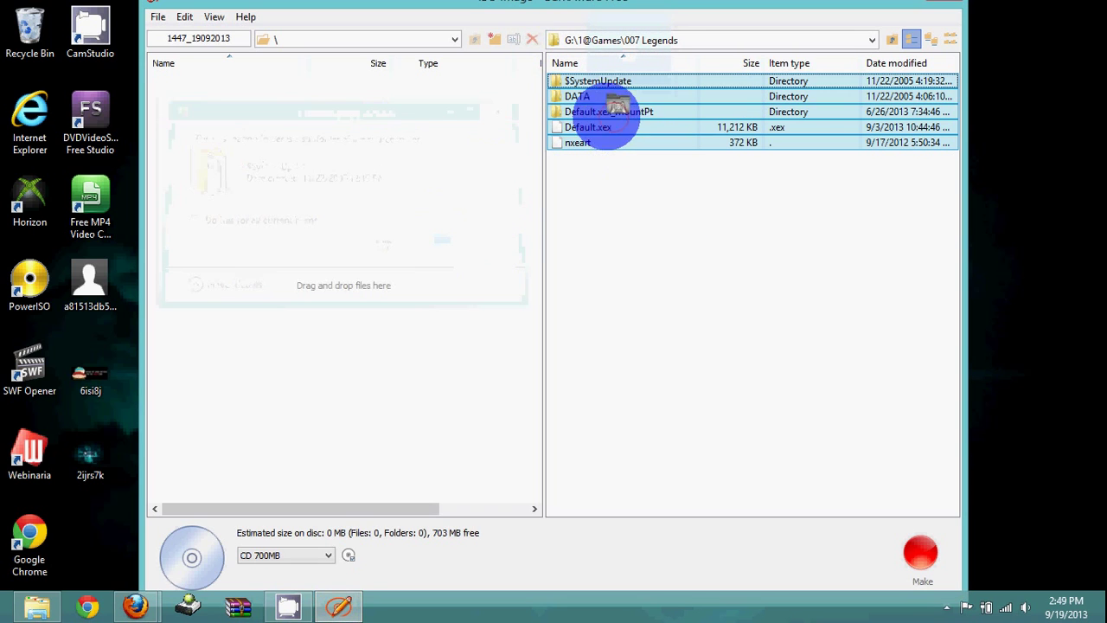
drag(601, 114, 291, 140)
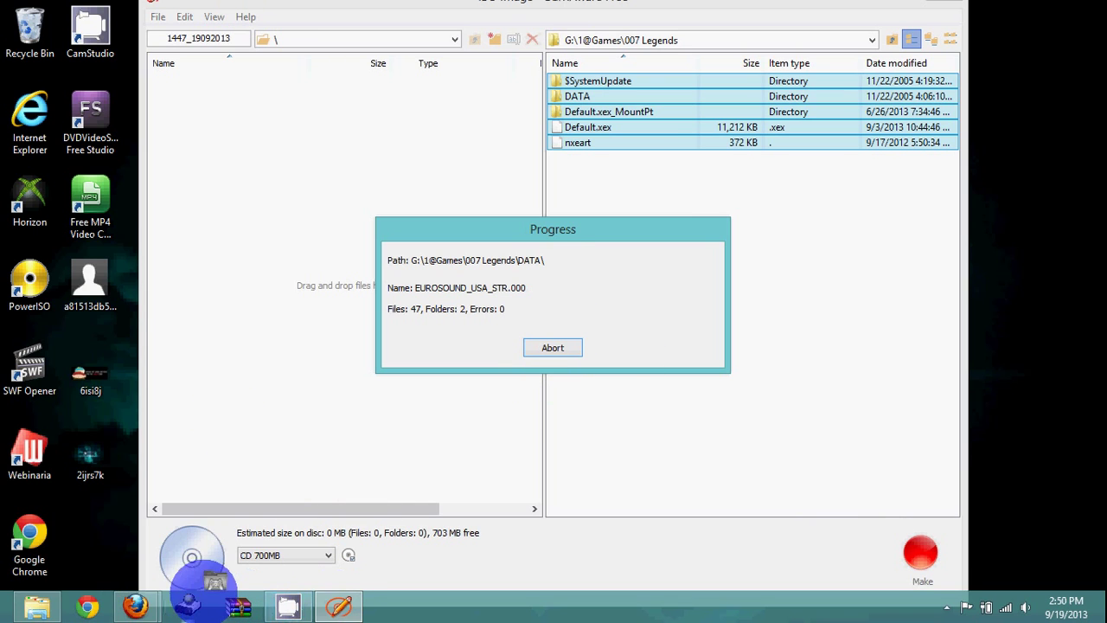
mouse_move(344, 602)
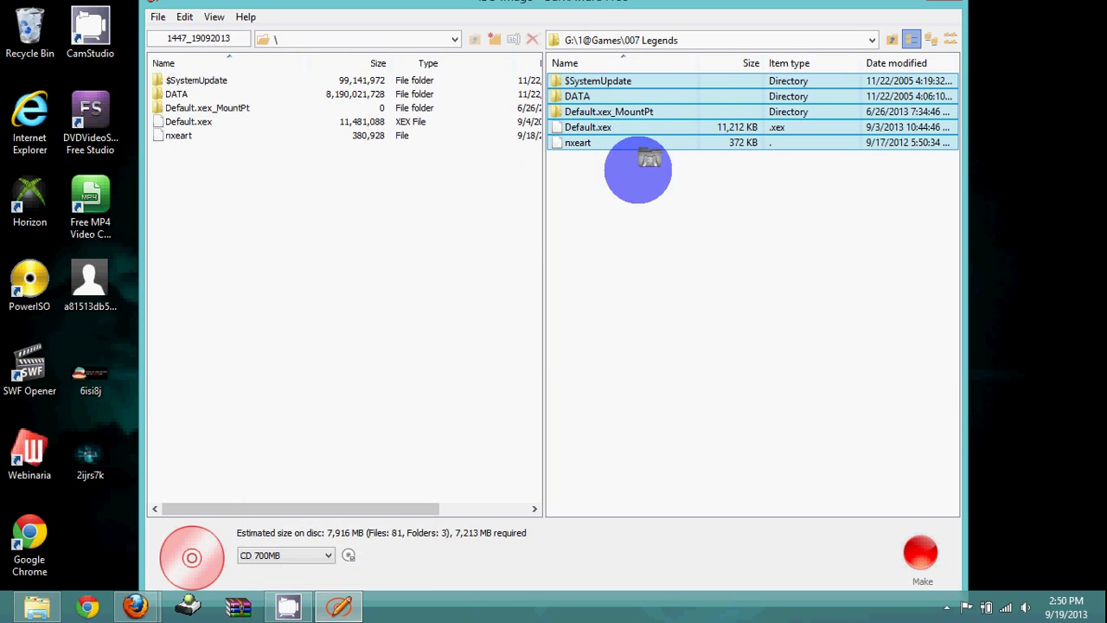
drag(650, 157, 316, 185)
drag(317, 186, 923, 543)
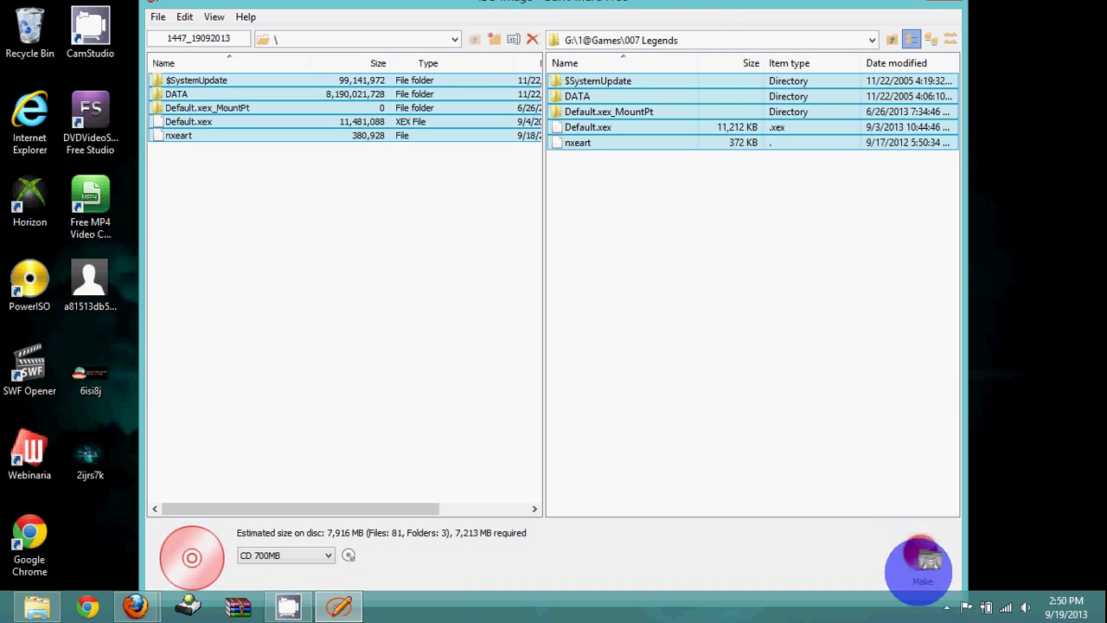
Make the ISO image, saving it as 007 Legends on Local Disk (D:)
drag(923, 547, 921, 526)
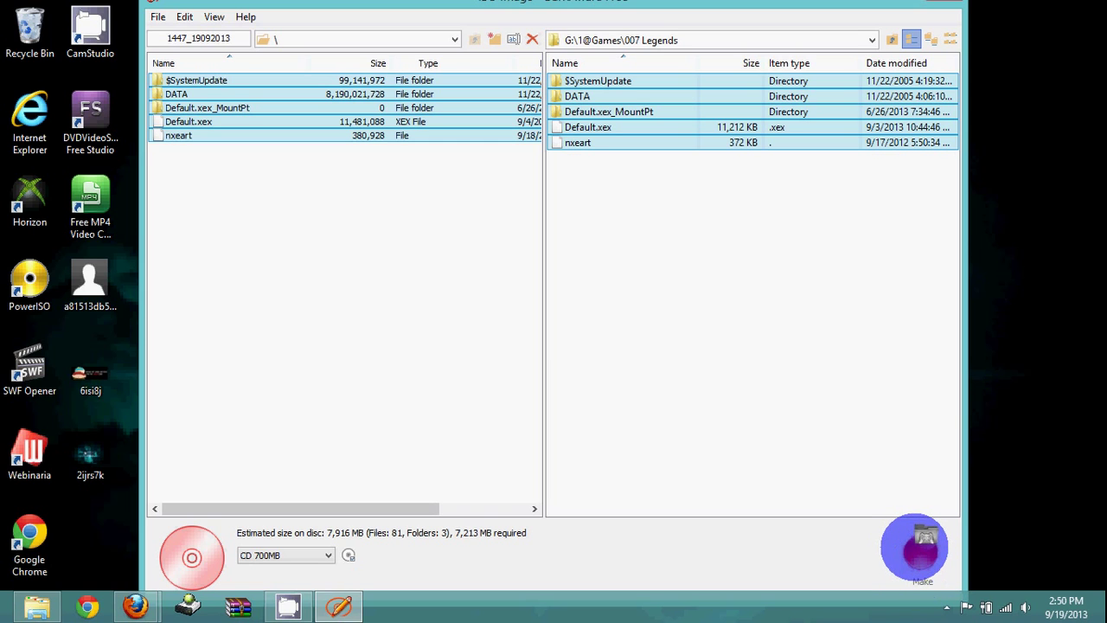
click(917, 547)
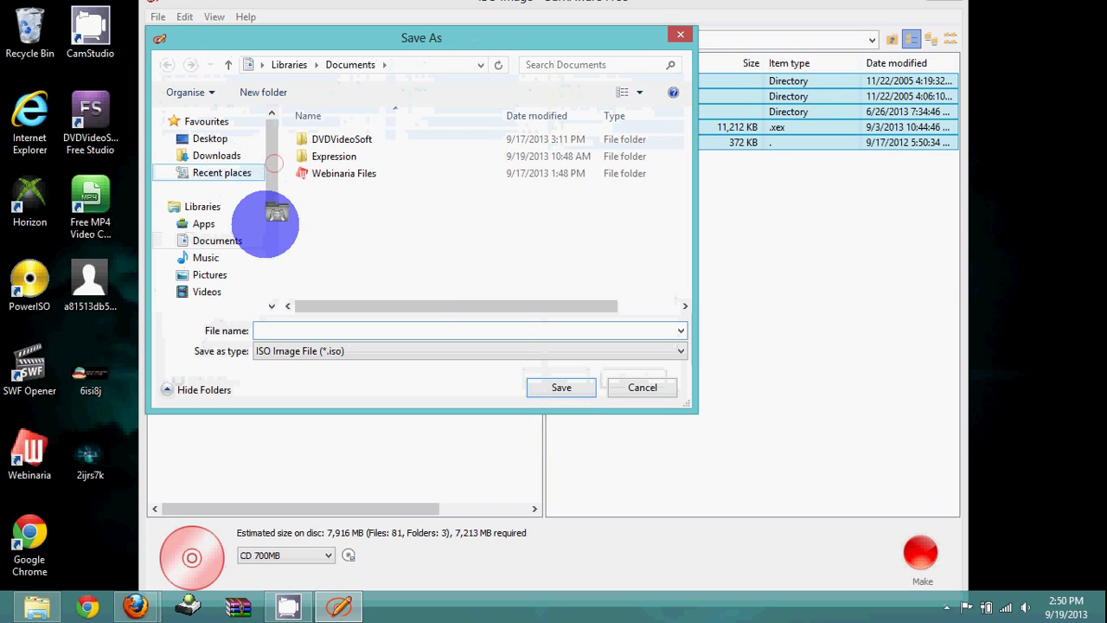
scroll(275, 215, down, 3)
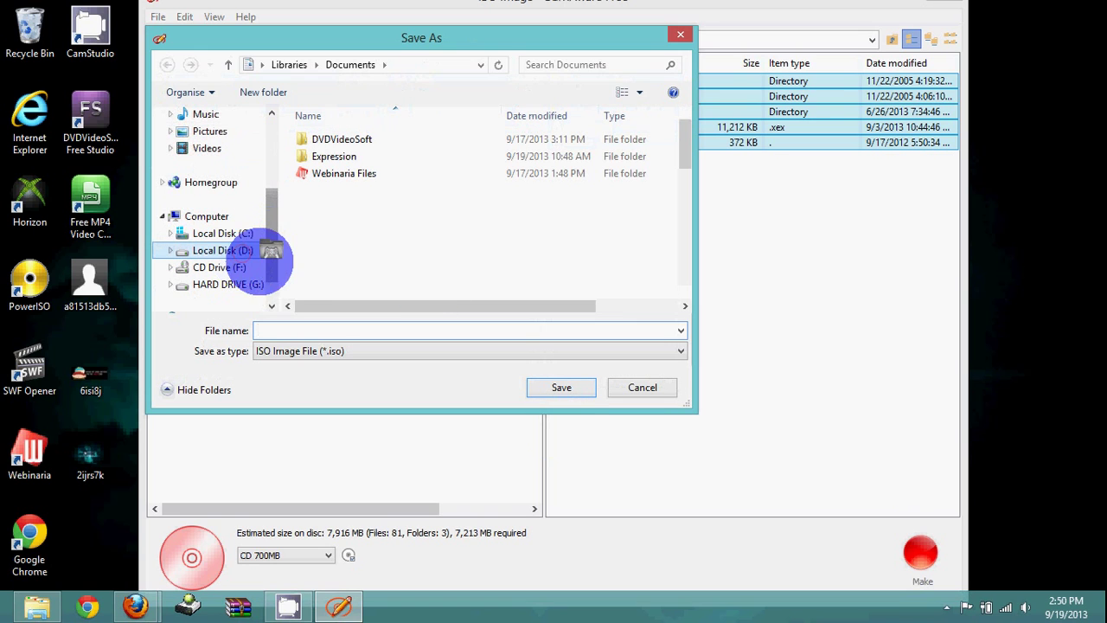
click(265, 251)
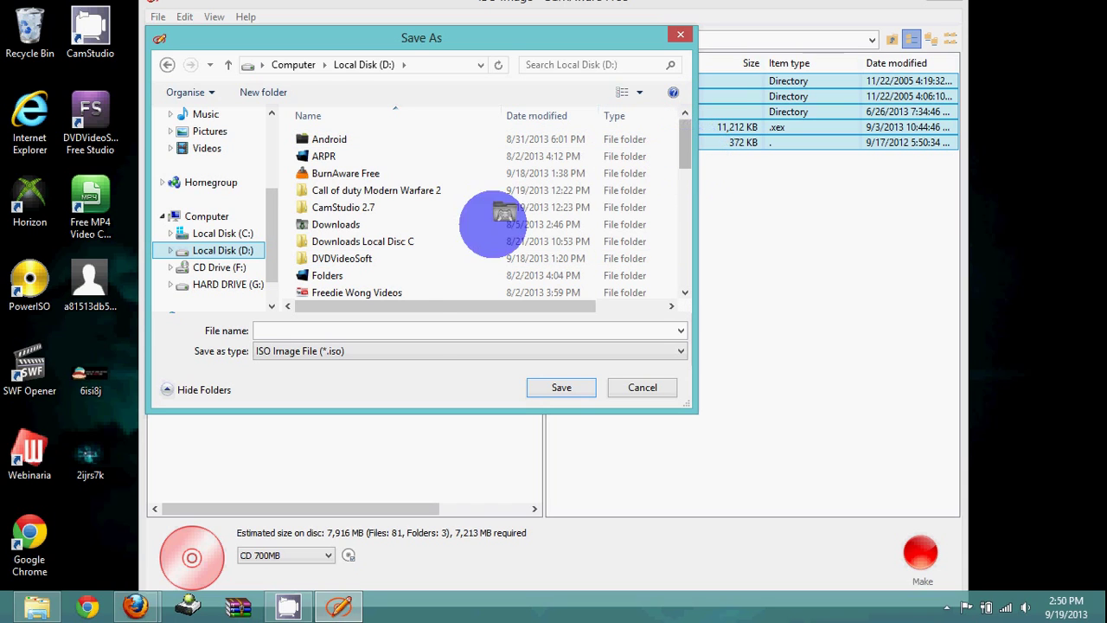
click(396, 331)
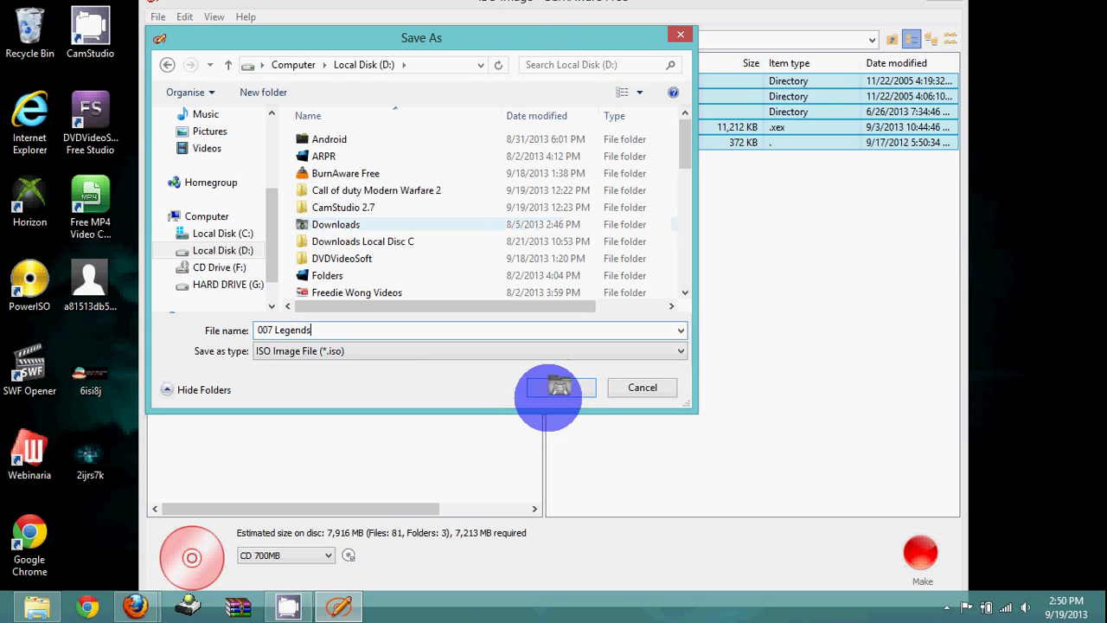
click(561, 387)
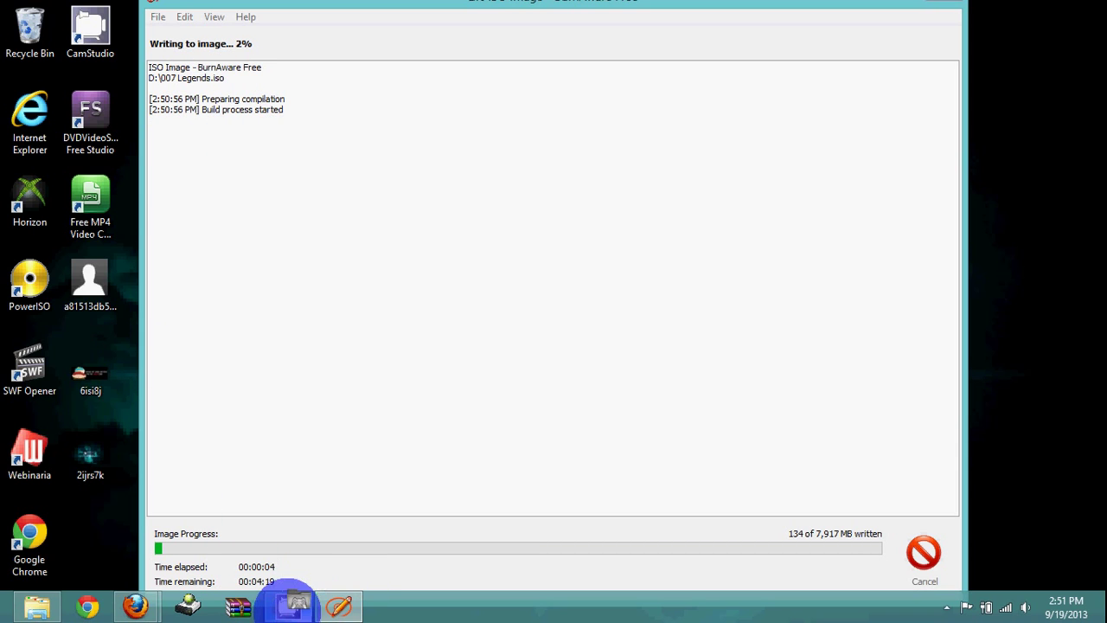
drag(296, 603, 958, 603)
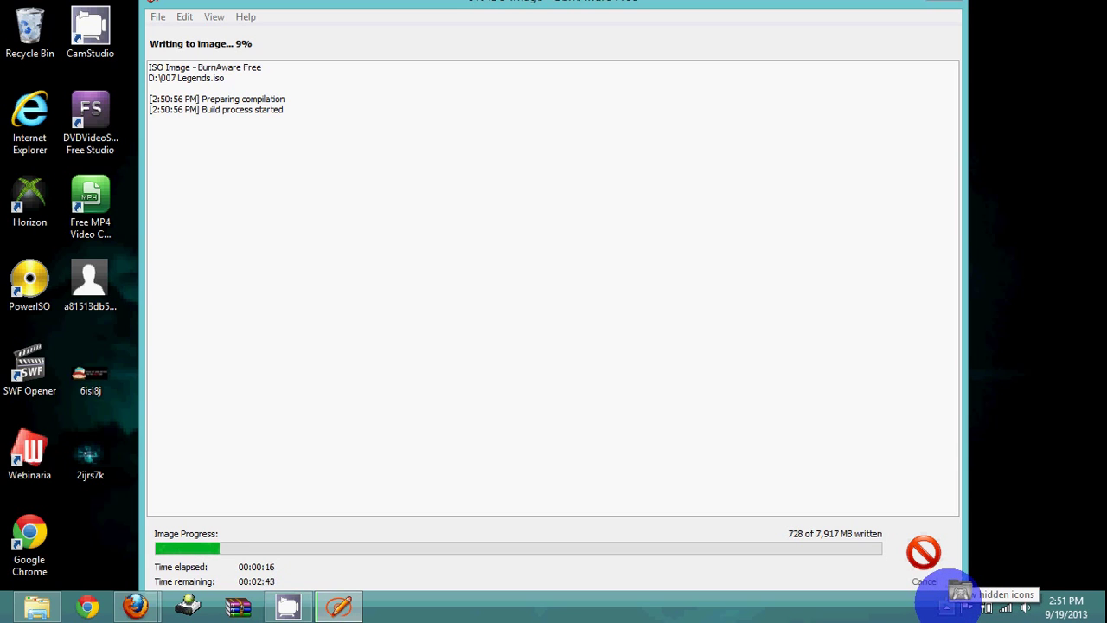
drag(955, 595, 976, 519)
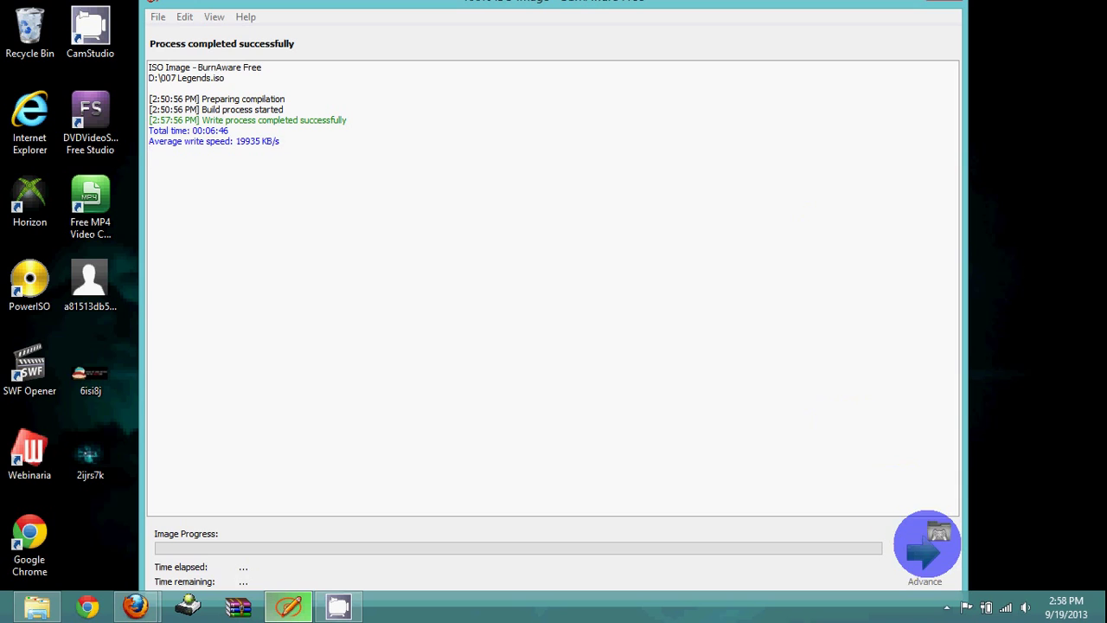
Leave the finished build report and open the Army of TWO Devils Cartel folder in G:\1@Games as the source
click(925, 550)
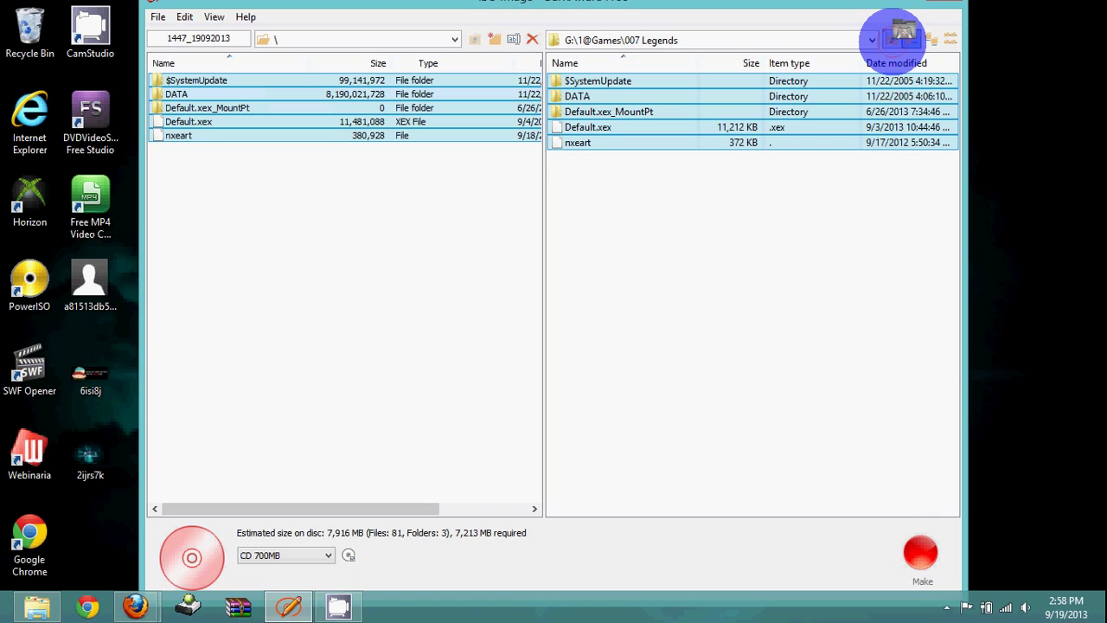
click(899, 36)
click(647, 95)
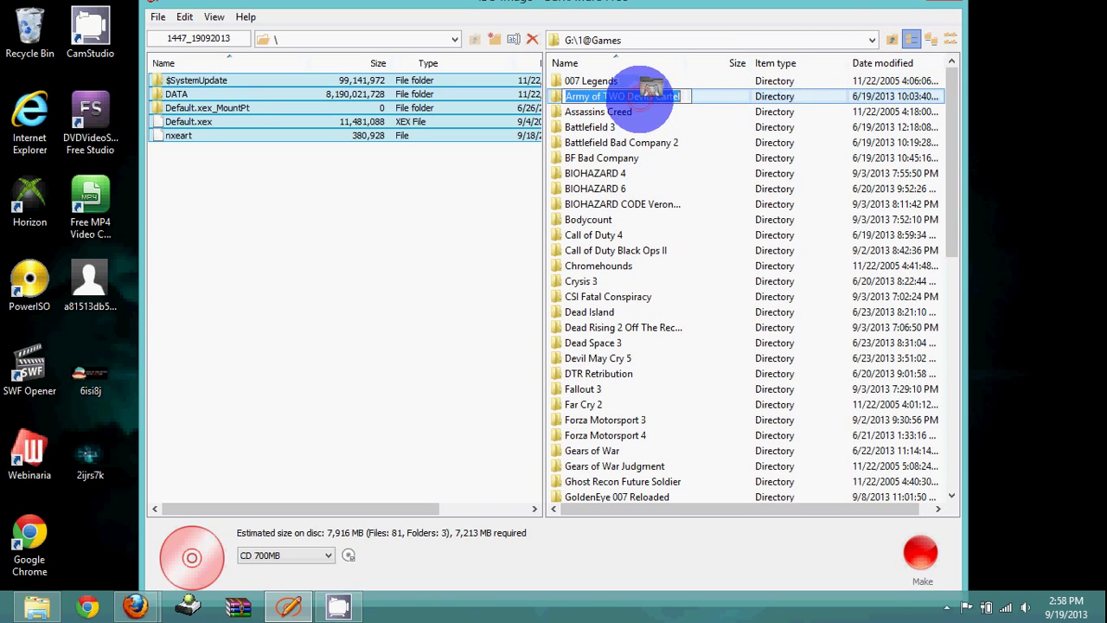
double_click(732, 95)
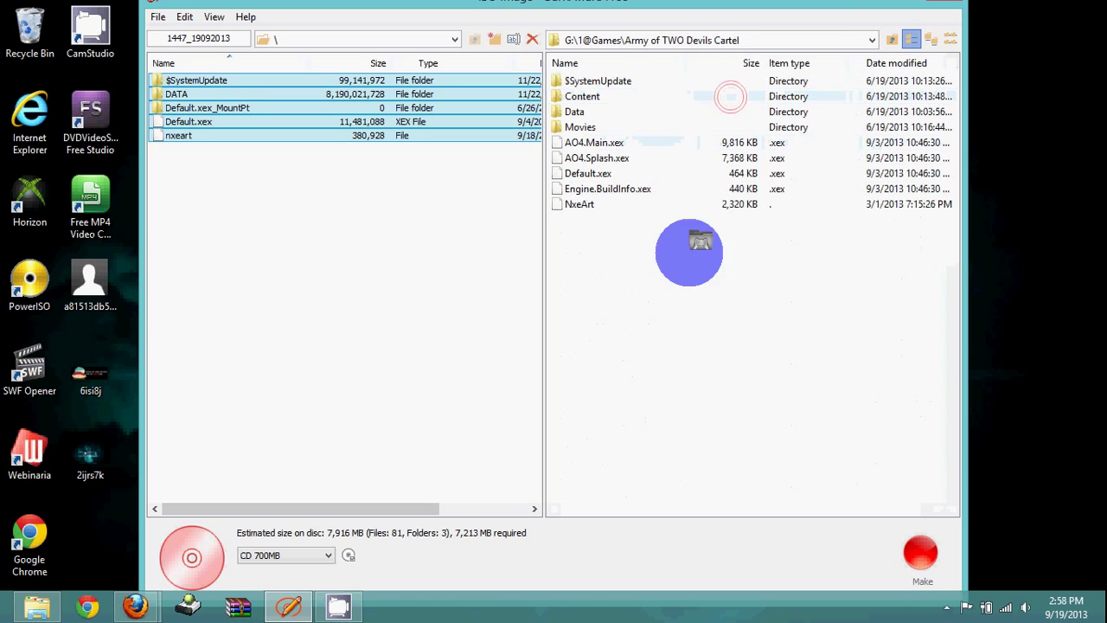
Remove the 007 Legends files from the compilation and add all contents of the Army of TWO Devils Cartel folder
right_click(374, 113)
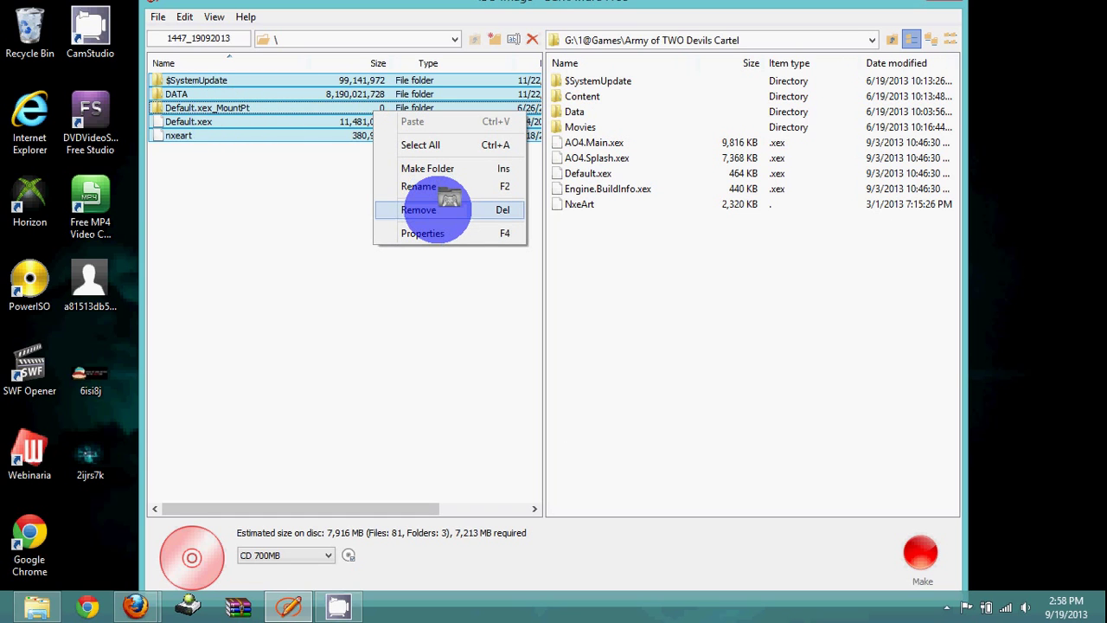
click(449, 208)
drag(689, 271, 272, 136)
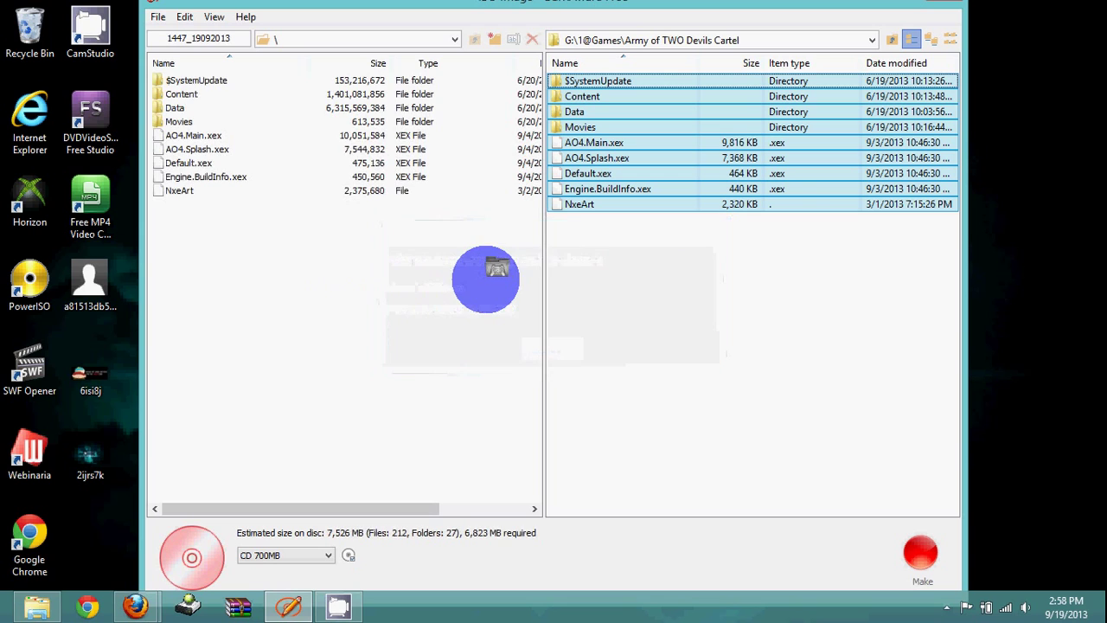
drag(366, 214, 208, 66)
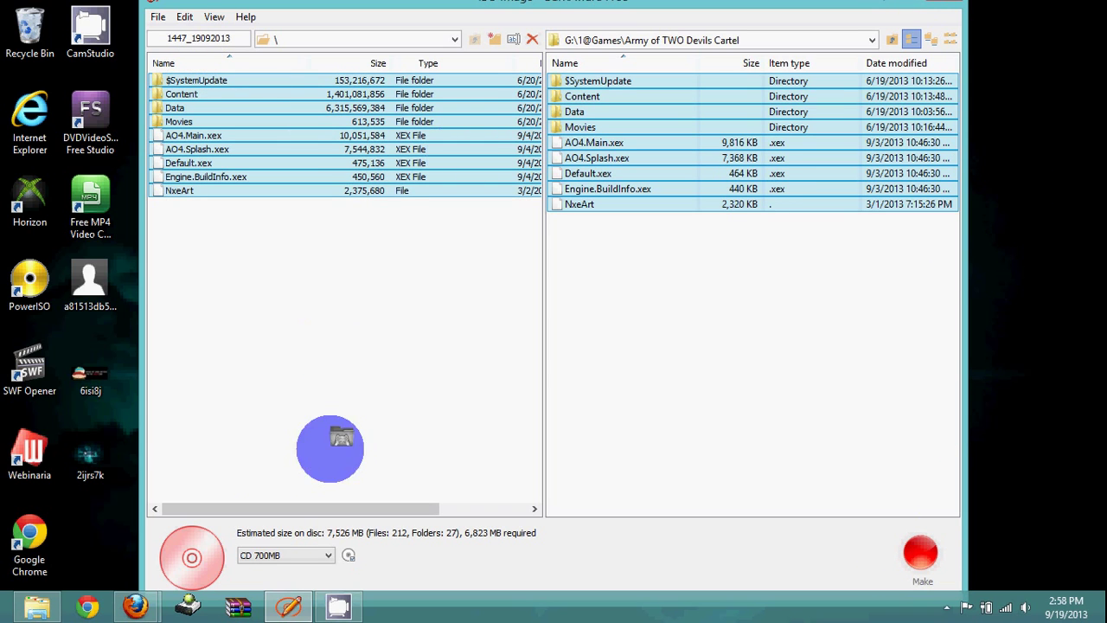
Put the ISO image window away and check the size of the 007 Legends ISO on Local Disk (D:) in its properties
click(276, 605)
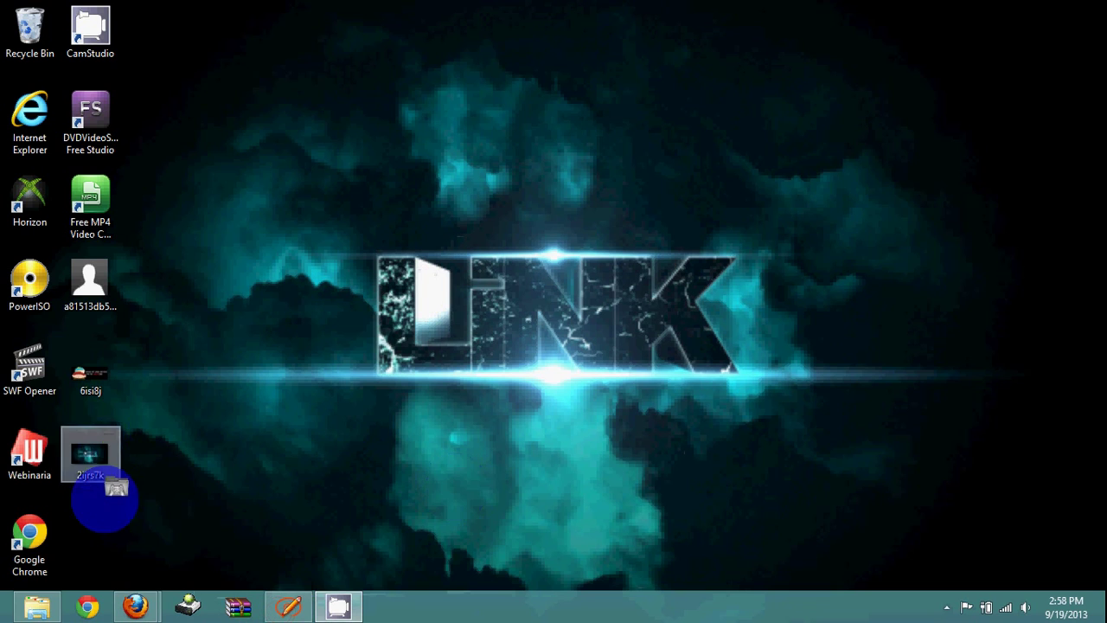
click(81, 573)
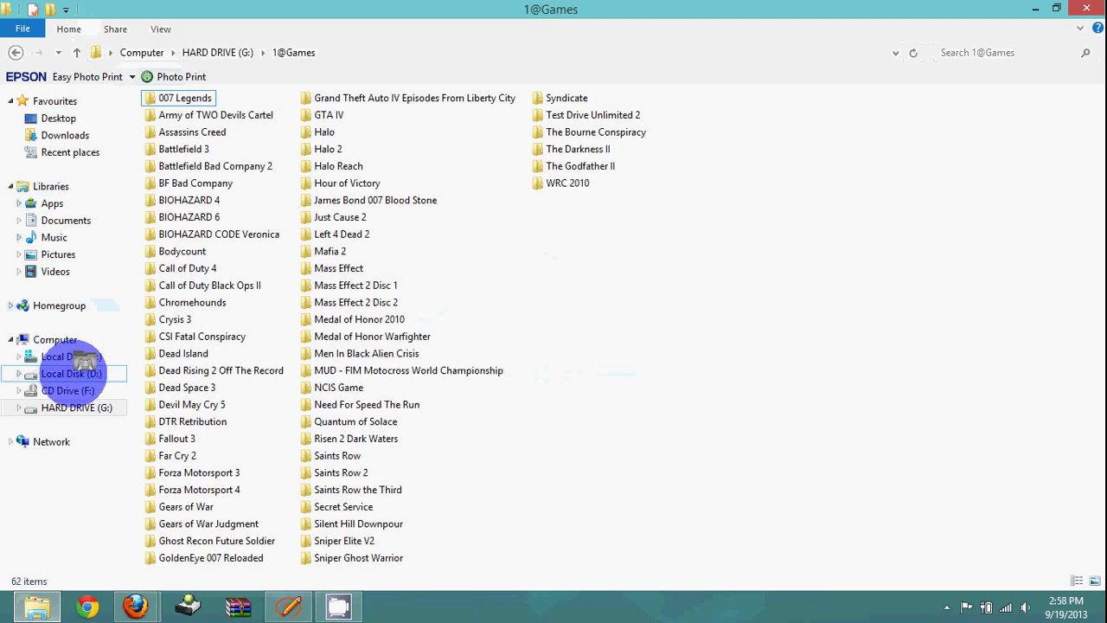
click(71, 373)
drag(1087, 156, 1041, 314)
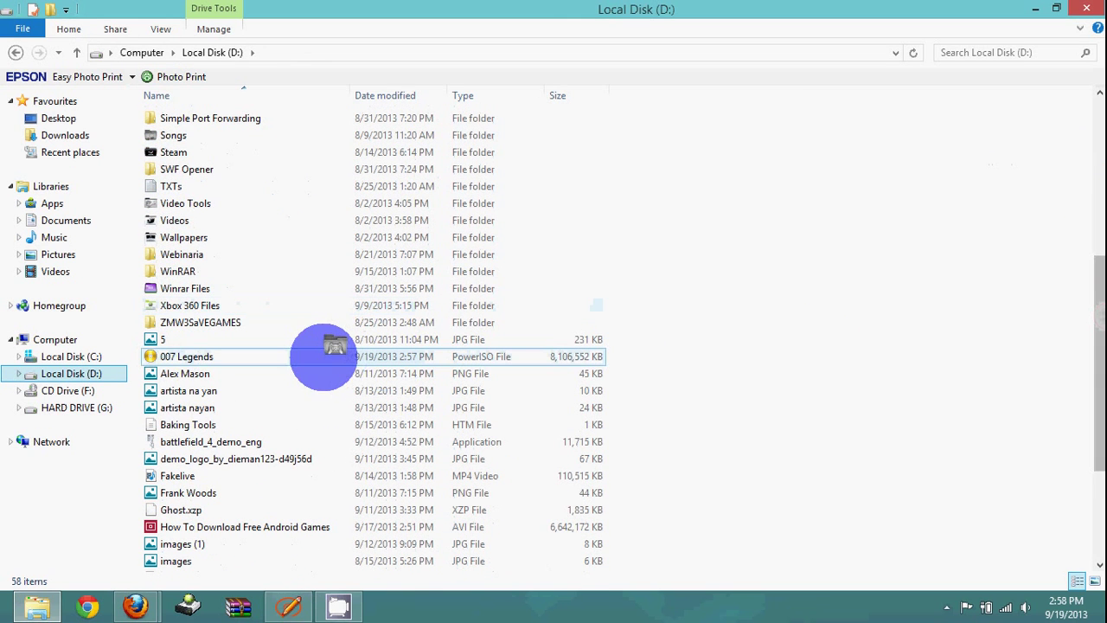
click(251, 354)
right_click(204, 350)
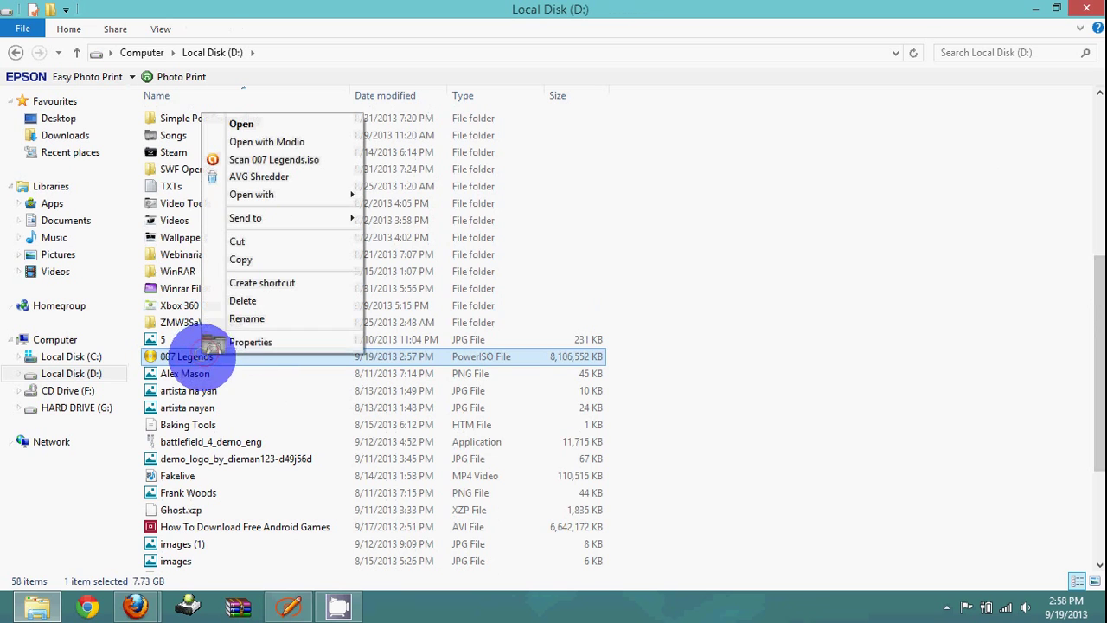
click(250, 342)
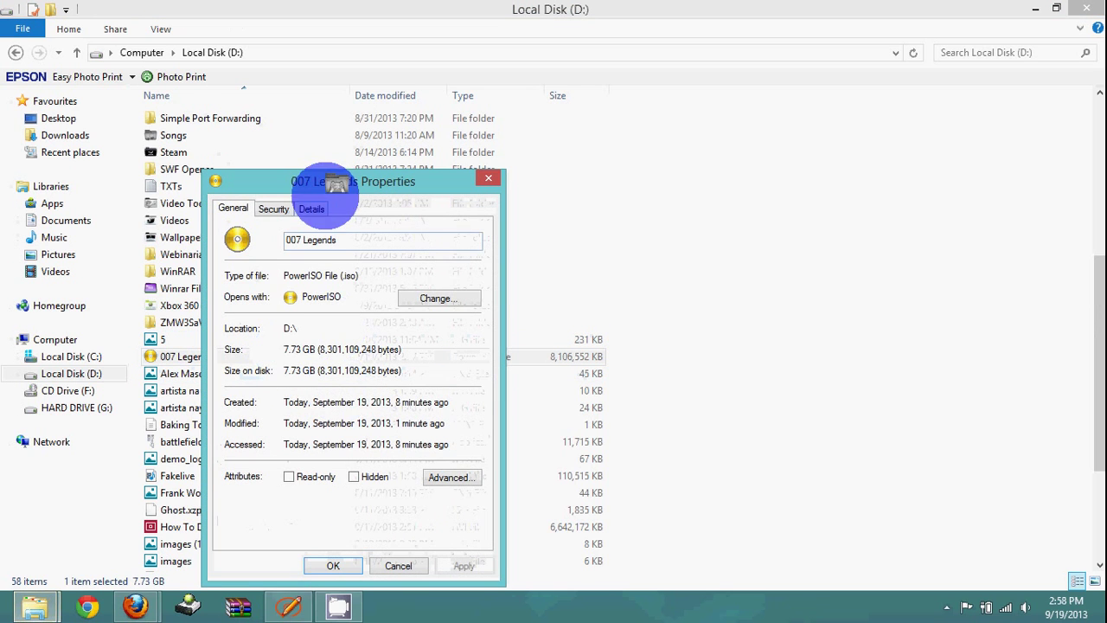
drag(329, 181, 457, 65)
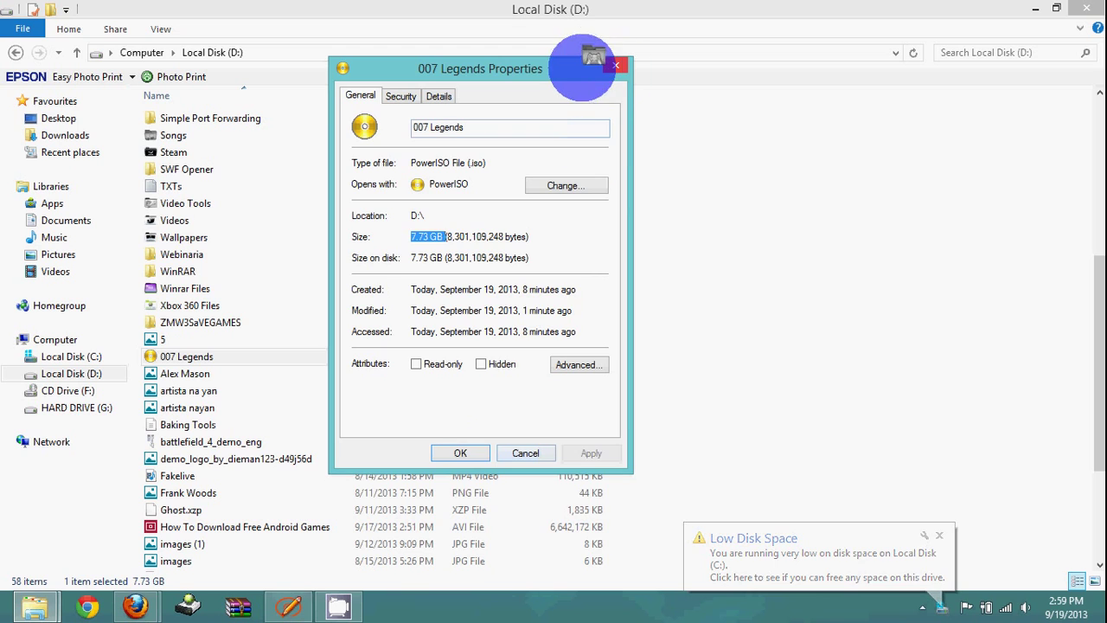
drag(575, 65, 618, 145)
Go to 1@Games on HARD DRIVE (G:) and view the properties of the original 007 Legends folder
drag(380, 546, 173, 82)
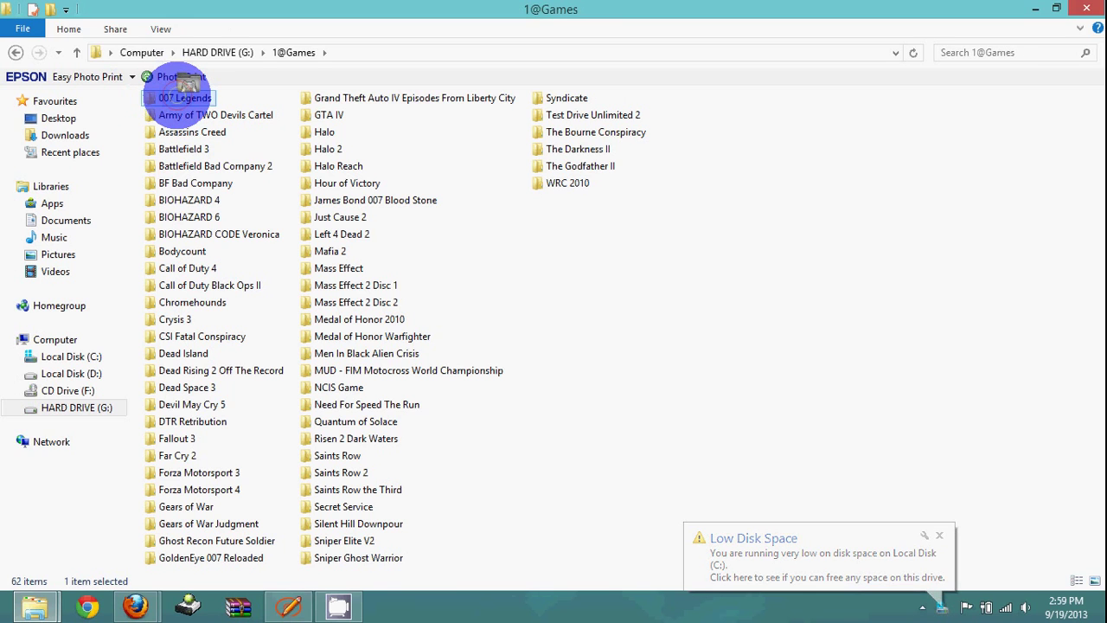
drag(181, 87, 179, 97)
right_click(179, 97)
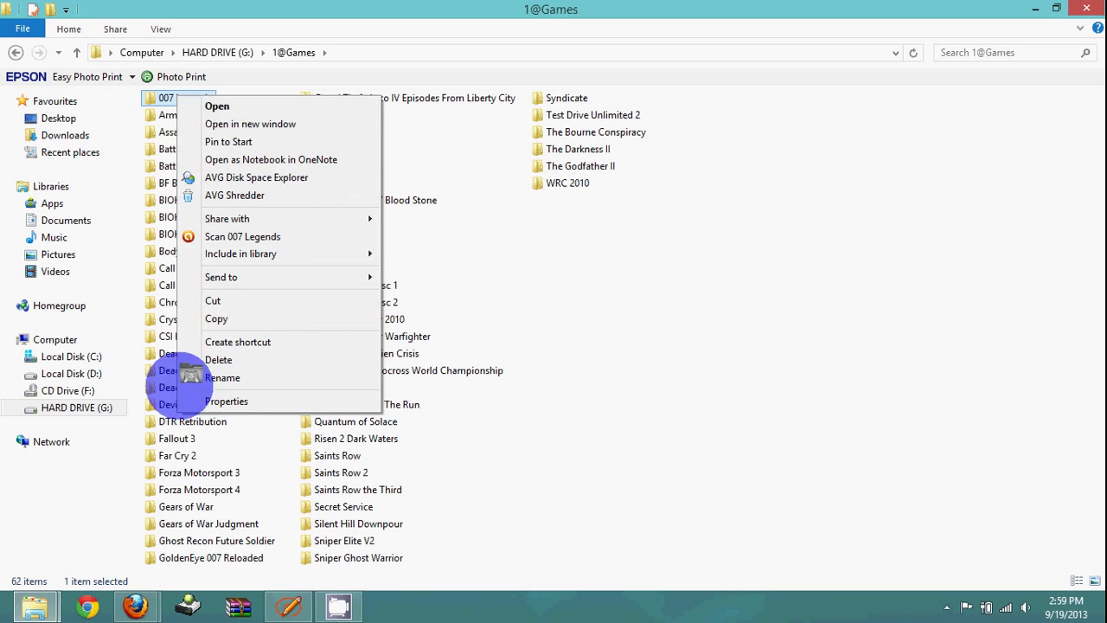
click(174, 375)
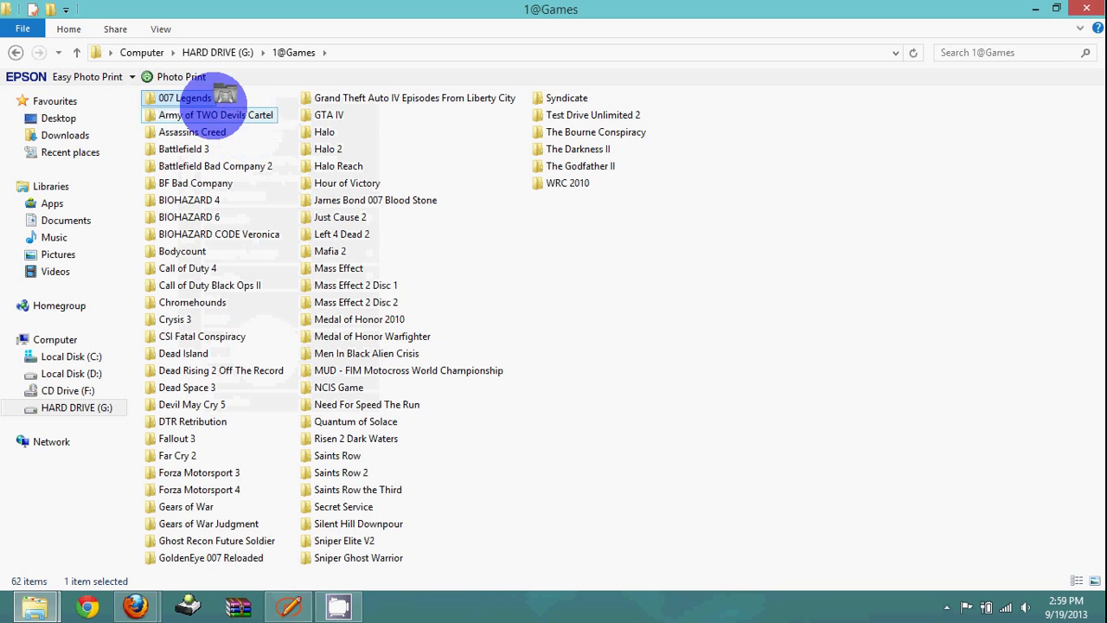
drag(277, 111, 540, 76)
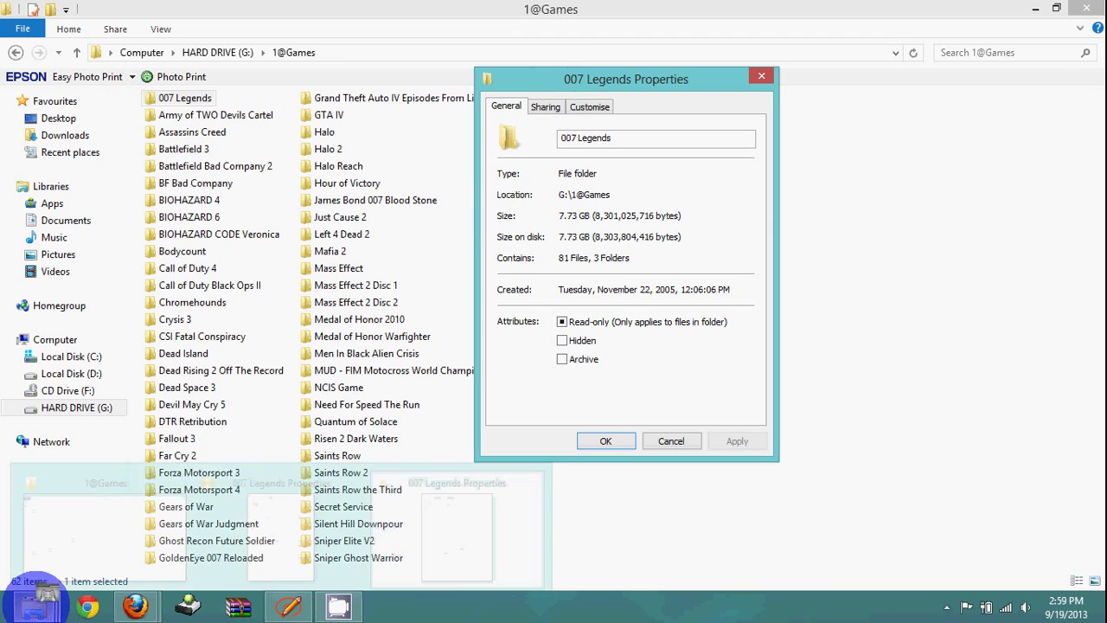
Place the ISO's properties beside the folder's, compare the two sizes, and close both properties windows
mouse_move(35, 606)
click(281, 536)
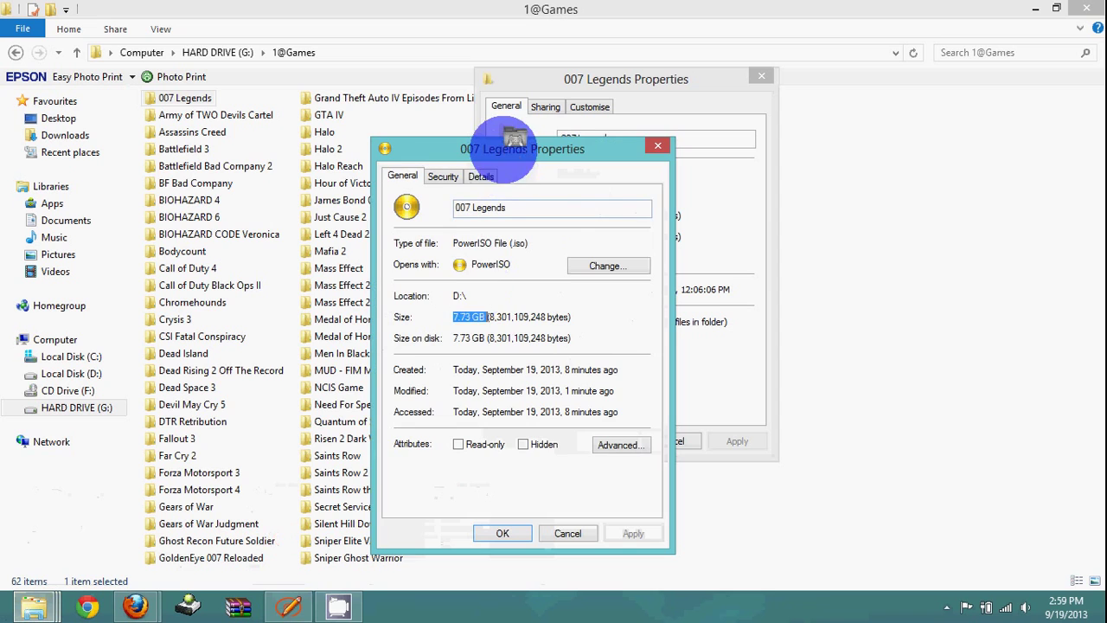
drag(506, 154, 312, 70)
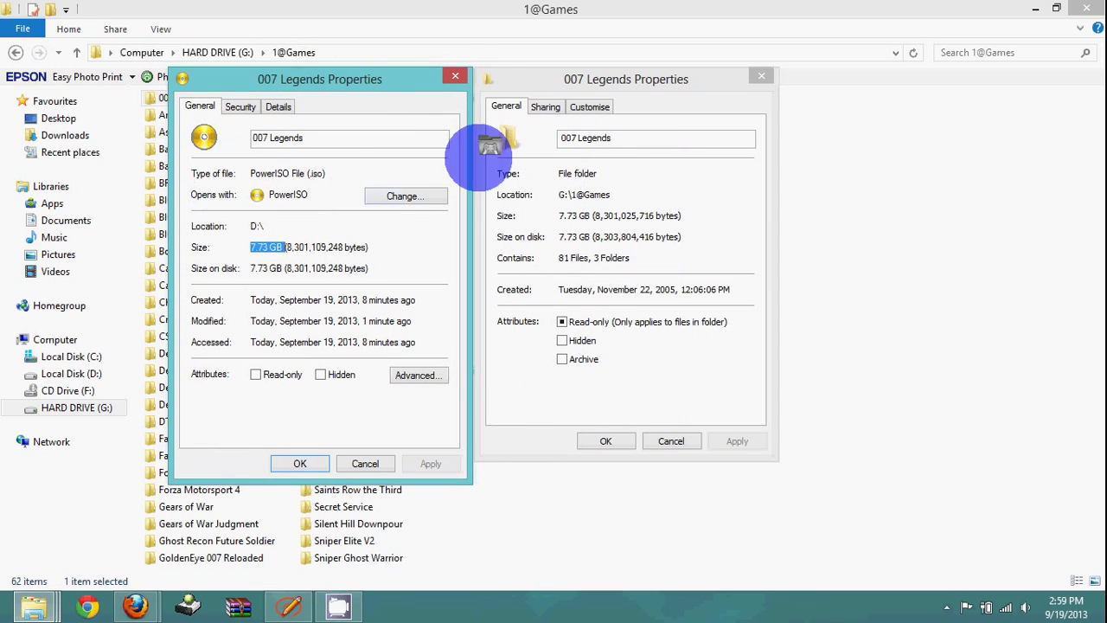
drag(560, 215, 577, 215)
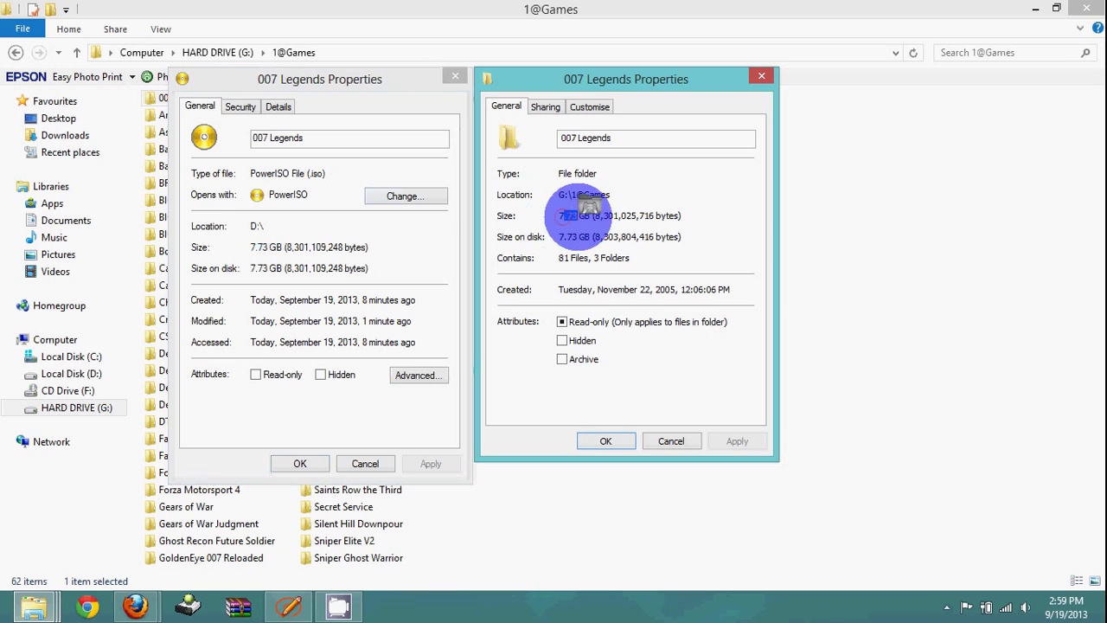
drag(251, 248, 278, 246)
click(333, 217)
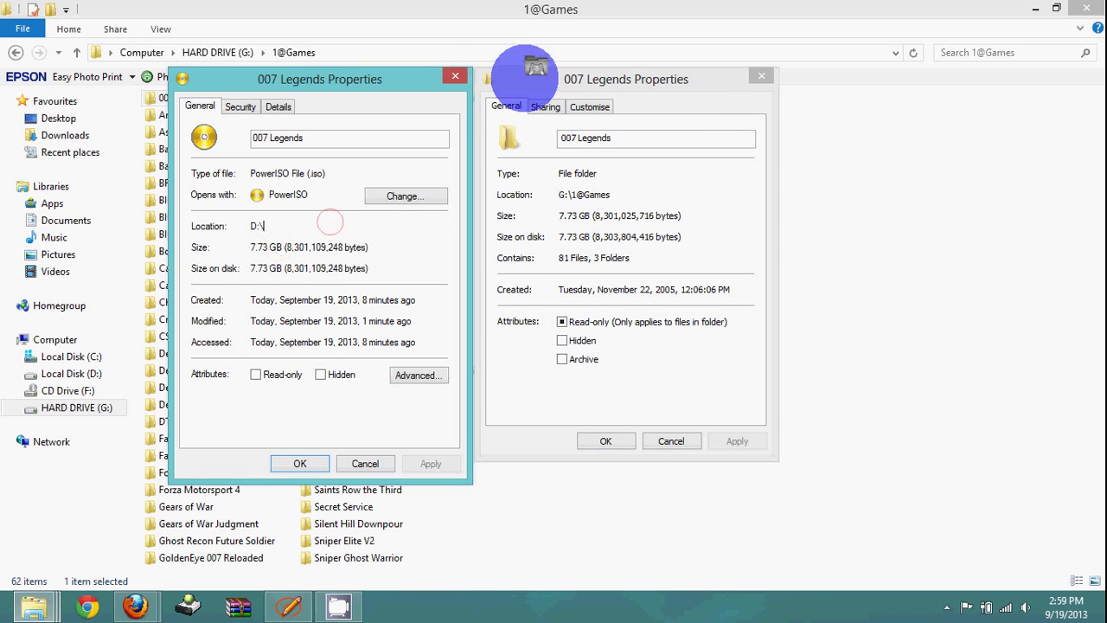
click(761, 75)
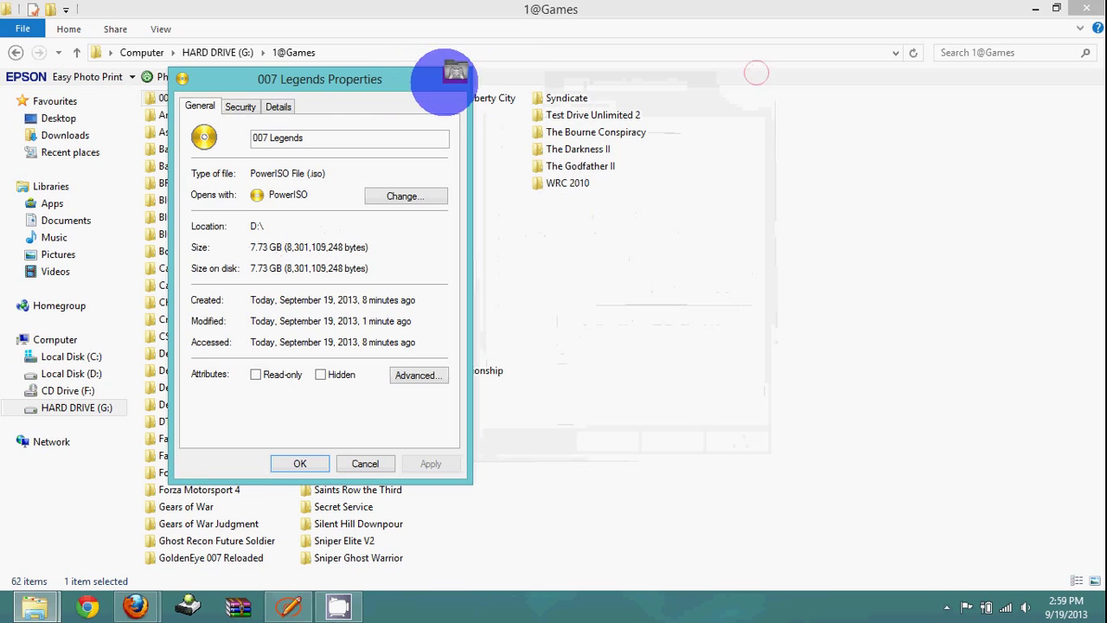
click(455, 76)
Open the 007 Legends folder, select all its items to review them, and minimize the file browser
double_click(186, 97)
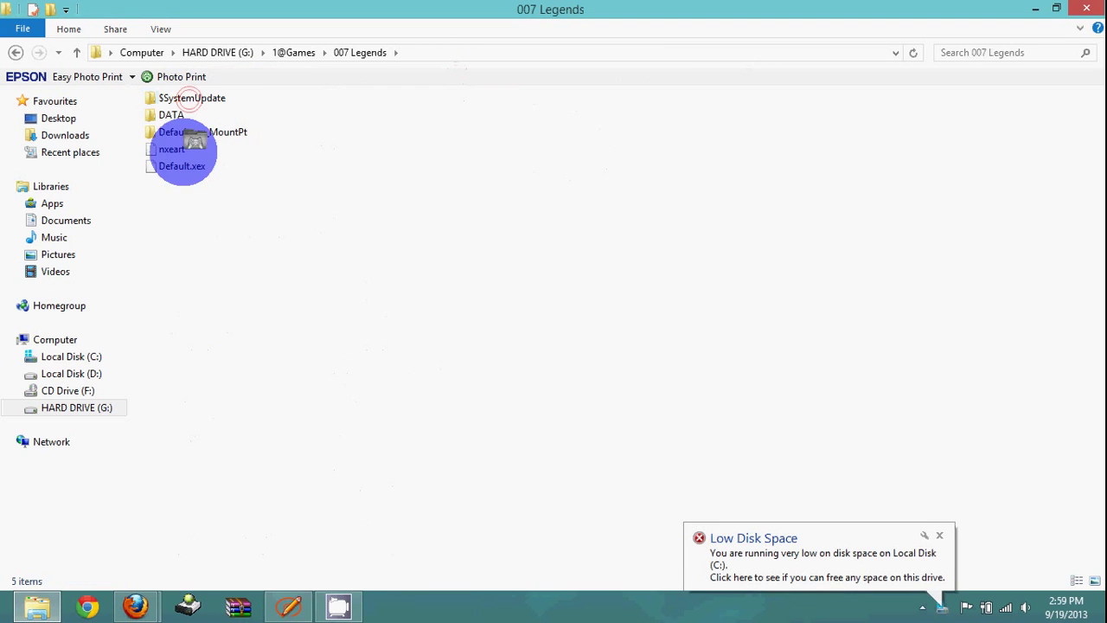
click(192, 131)
drag(166, 186, 173, 92)
drag(968, 67, 1030, 10)
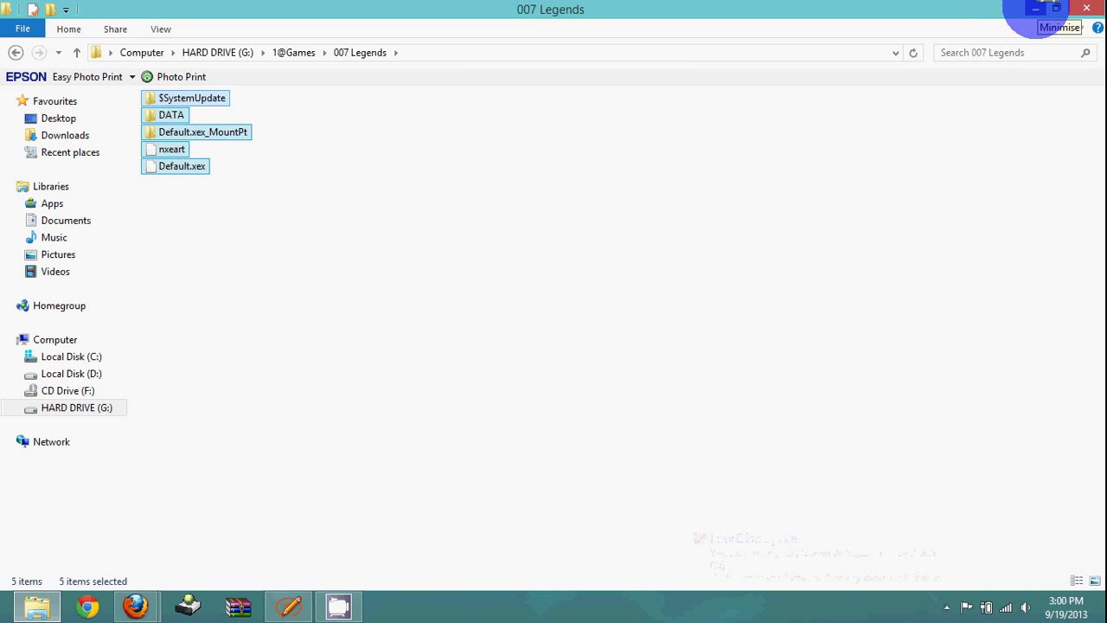
click(1036, 9)
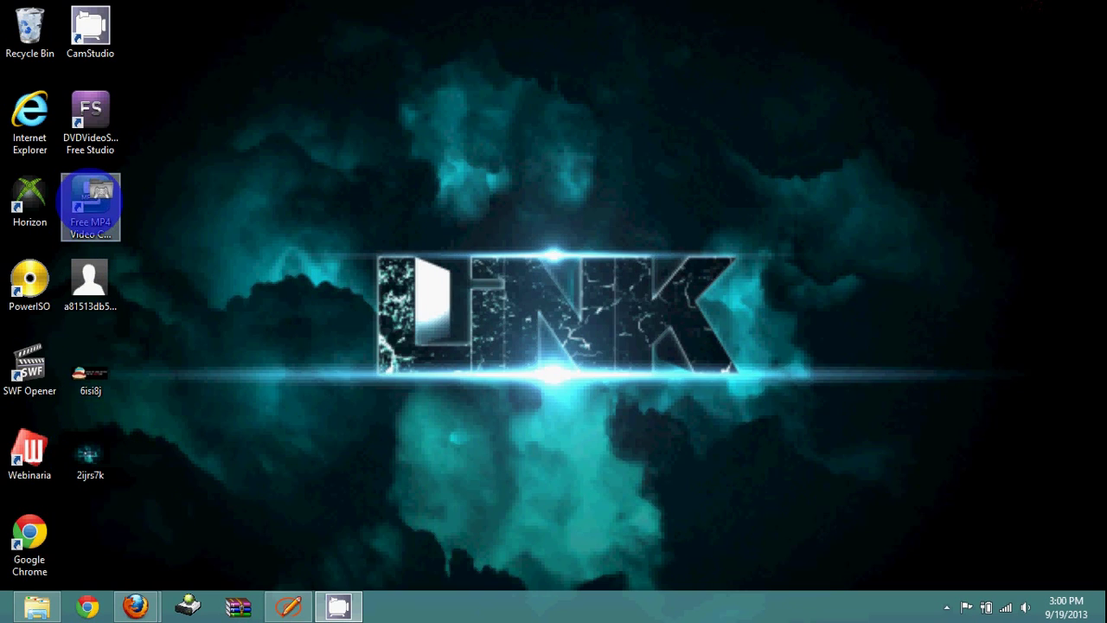
drag(91, 201, 980, 521)
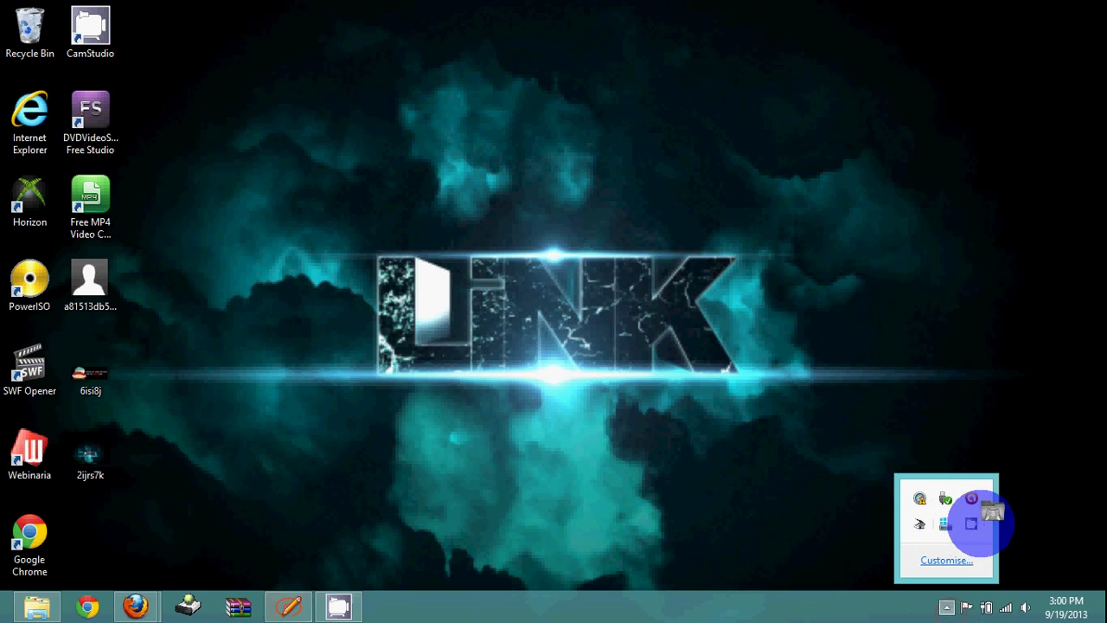